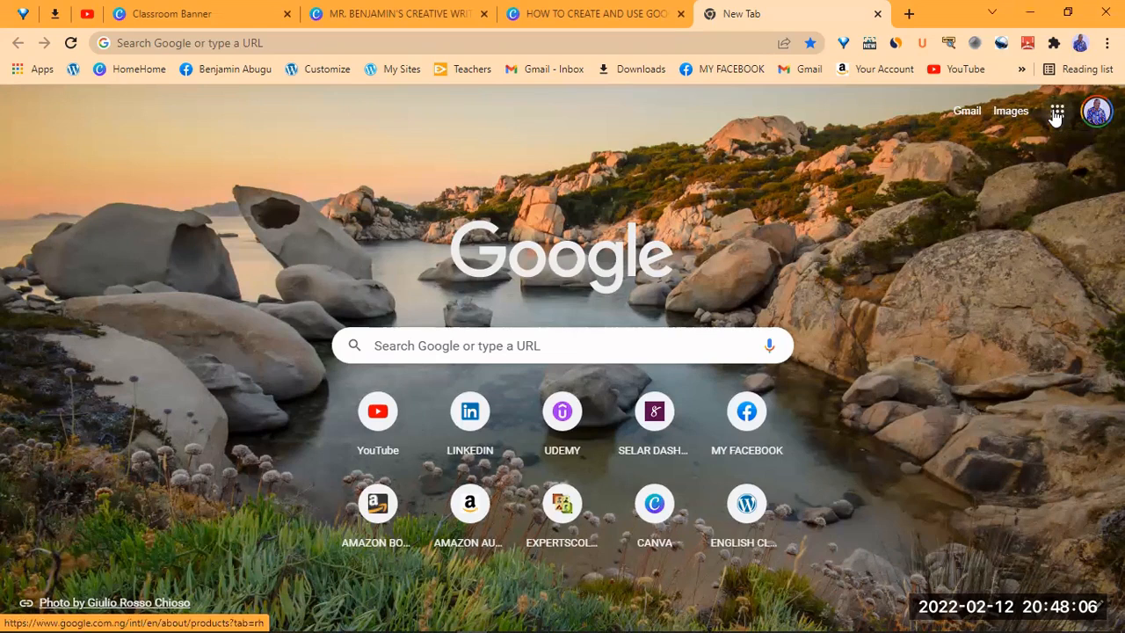
- Open the Google apps panel in Chrome and scroll down until Classroom appears
{"action": "left_click", "coordinate": [1057, 114]}
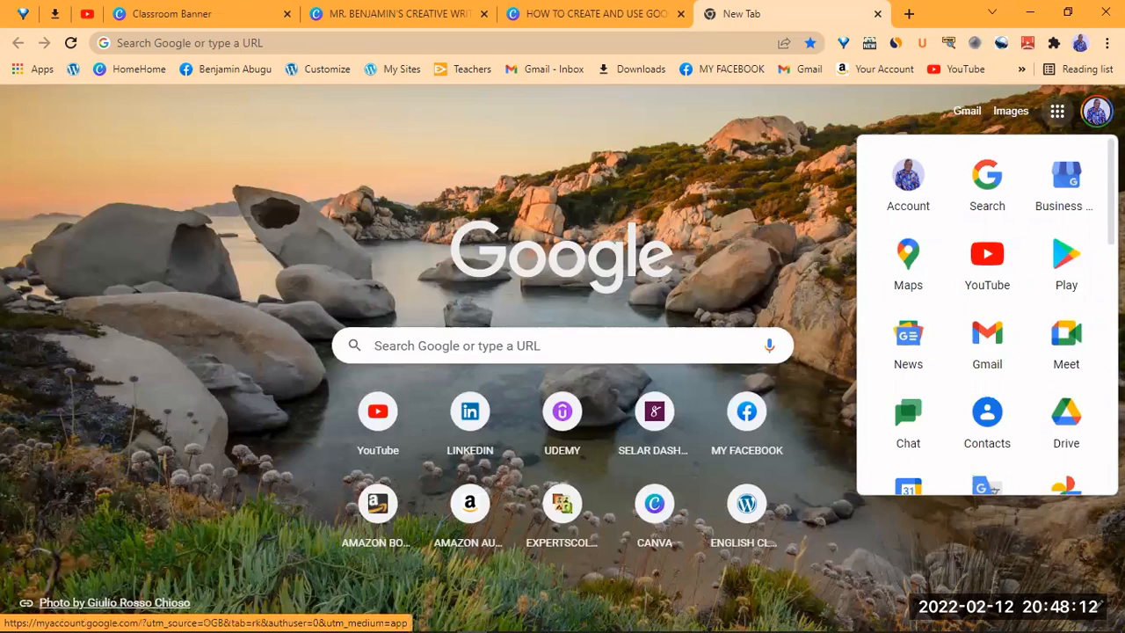
{"action": "scroll", "coordinate": [987, 316], "scroll_direction": "down", "scroll_amount": 1}
{"action": "scroll", "coordinate": [987, 316], "scroll_direction": "down", "scroll_amount": 1}
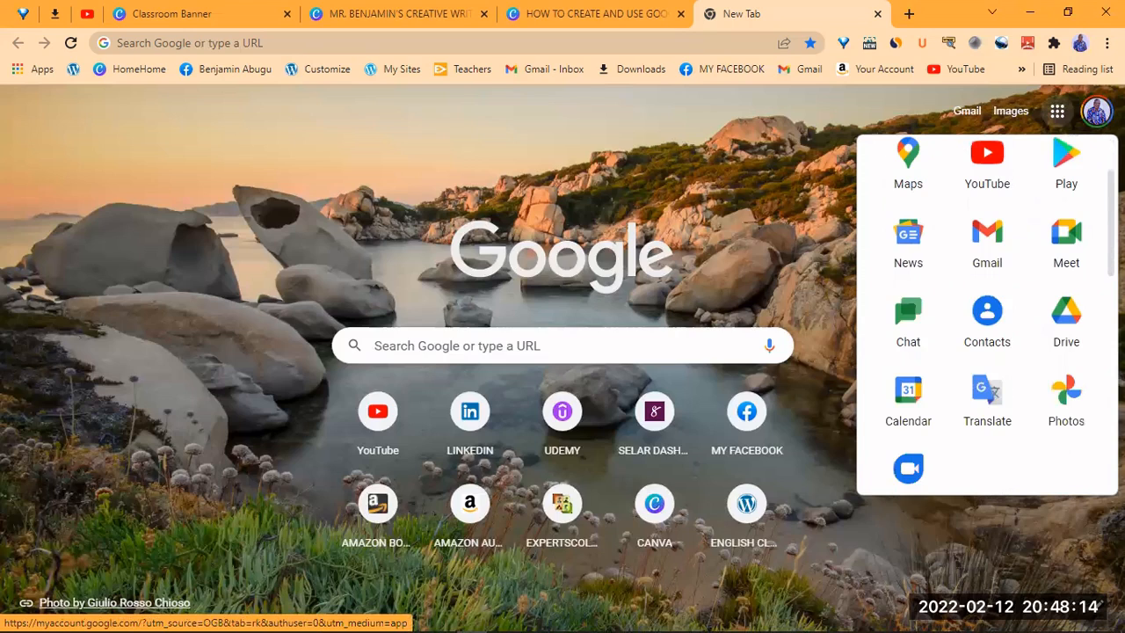
{"action": "scroll", "coordinate": [987, 316], "scroll_direction": "down", "scroll_amount": 2}
{"action": "scroll", "coordinate": [987, 317], "scroll_direction": "down", "scroll_amount": 2}
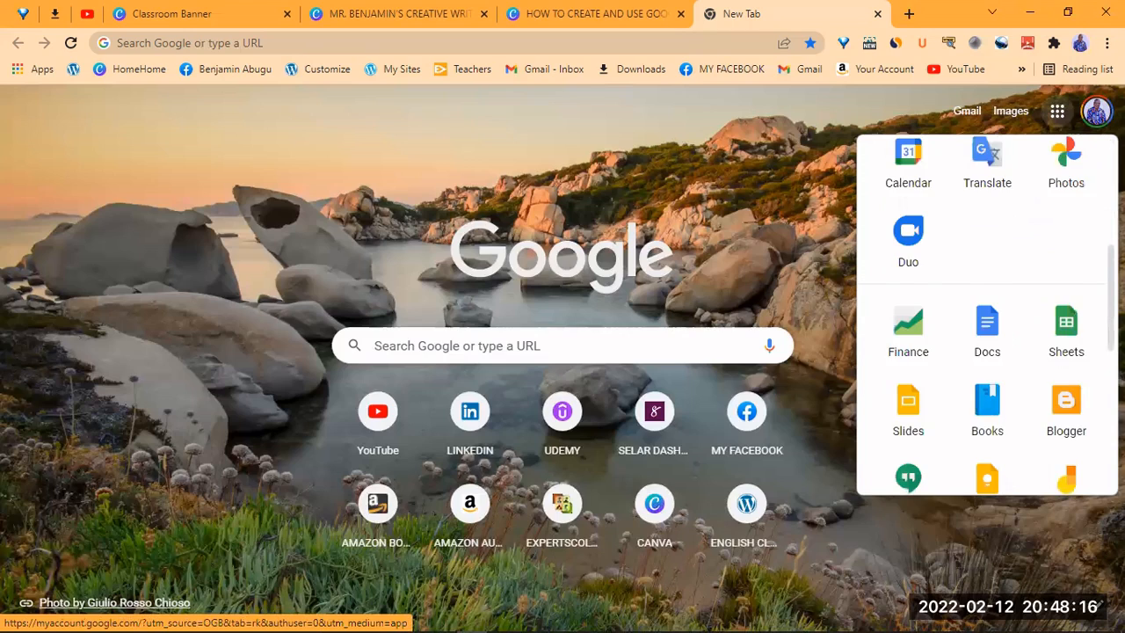
{"action": "scroll", "coordinate": [987, 316], "scroll_direction": "down", "scroll_amount": 1}
{"action": "scroll", "coordinate": [988, 317], "scroll_direction": "down", "scroll_amount": 1}
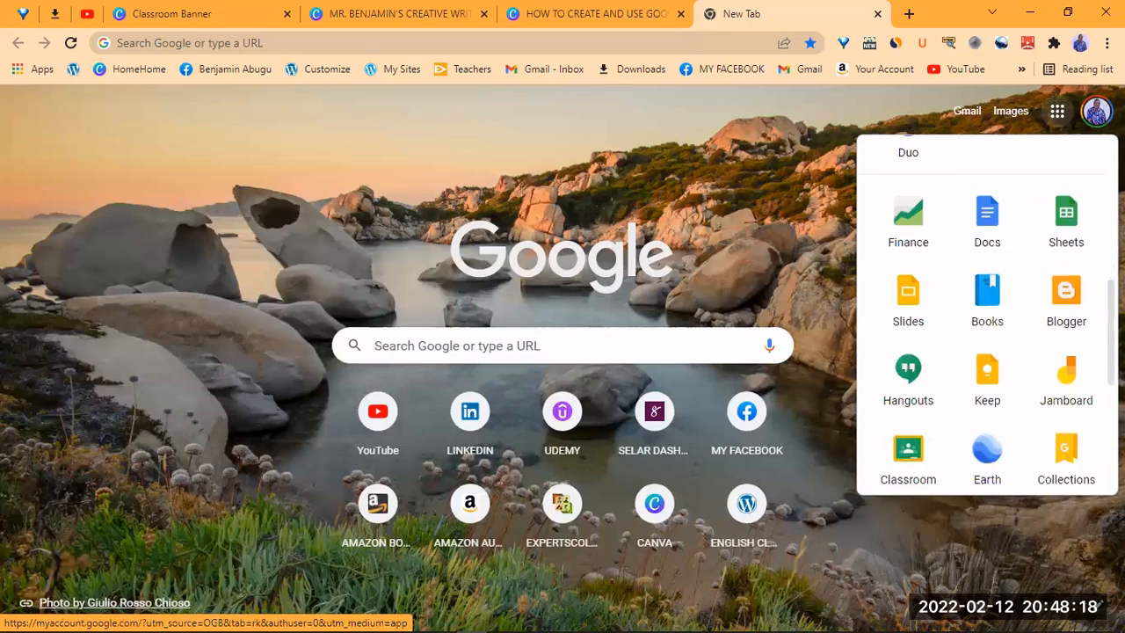
{"action": "scroll", "coordinate": [987, 317], "scroll_direction": "down", "scroll_amount": 1}
{"action": "scroll", "coordinate": [909, 332], "scroll_direction": "down", "scroll_amount": 1}
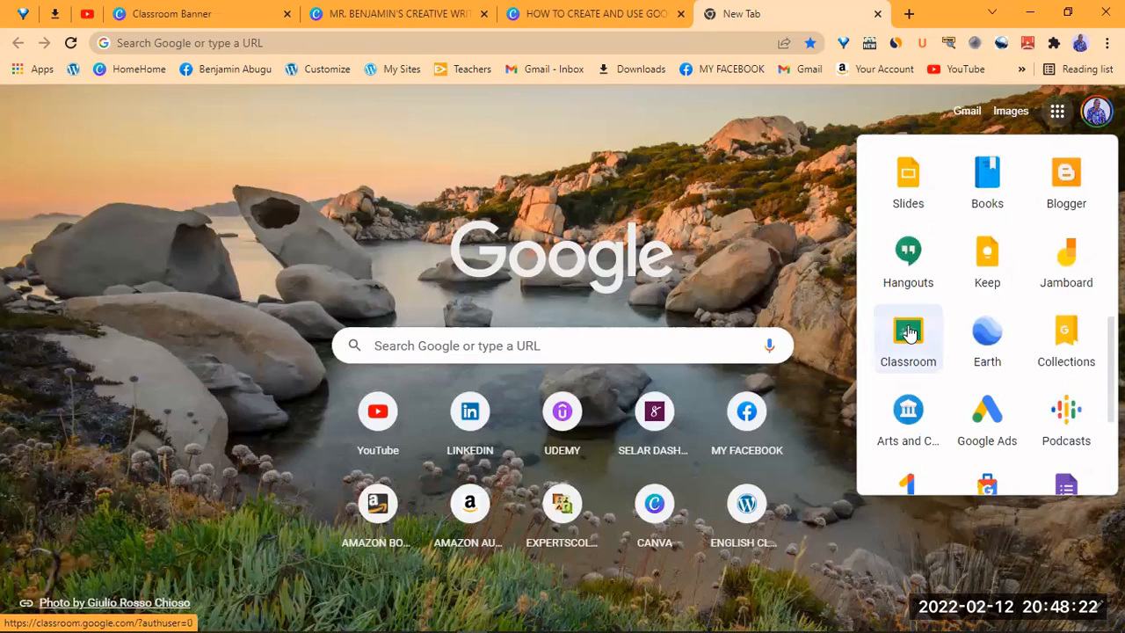
- Launch Google Classroom and bring up the + menu for creating or joining a class
{"action": "left_click", "coordinate": [910, 333]}
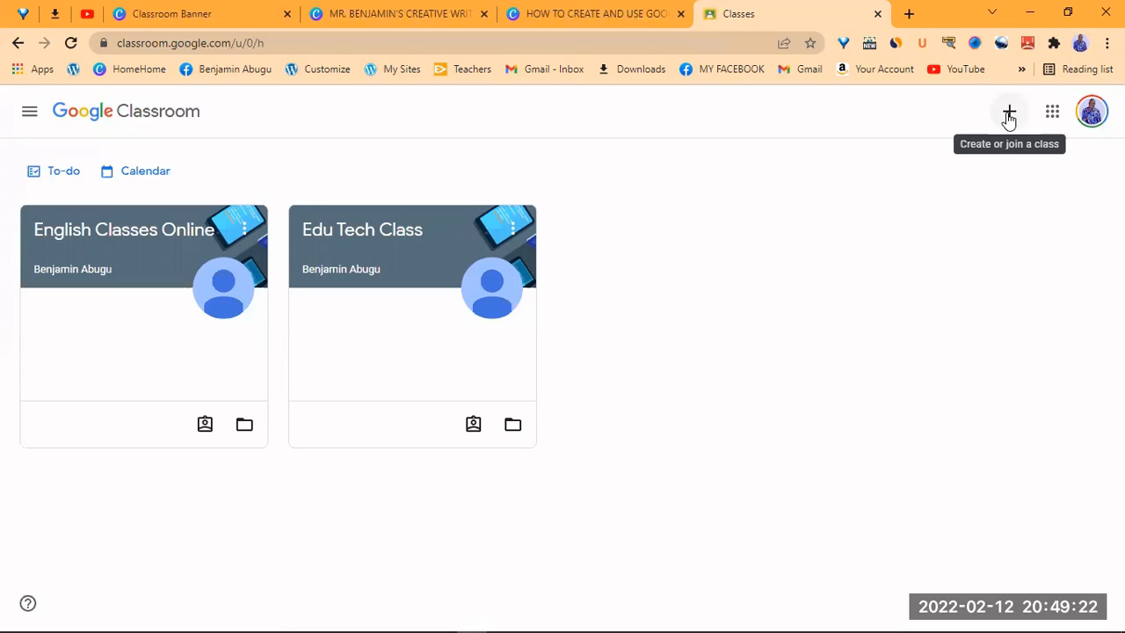
{"action": "left_click", "coordinate": [1009, 117]}
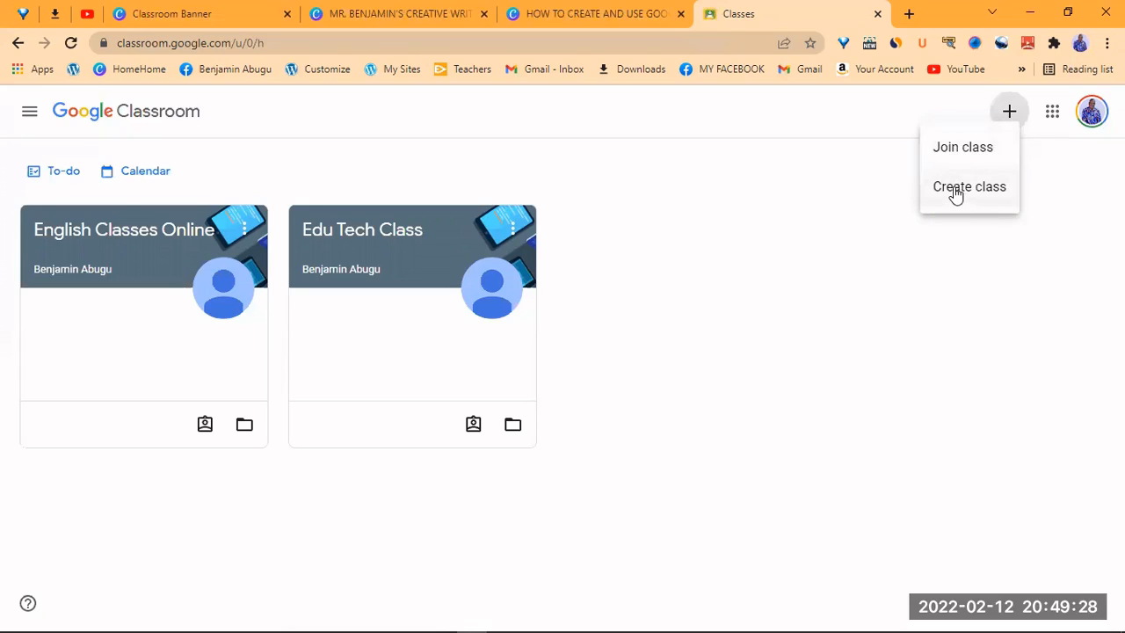
- Choose Create class and accept the school-use notice to reach the new class form
{"action": "left_click", "coordinate": [956, 189]}
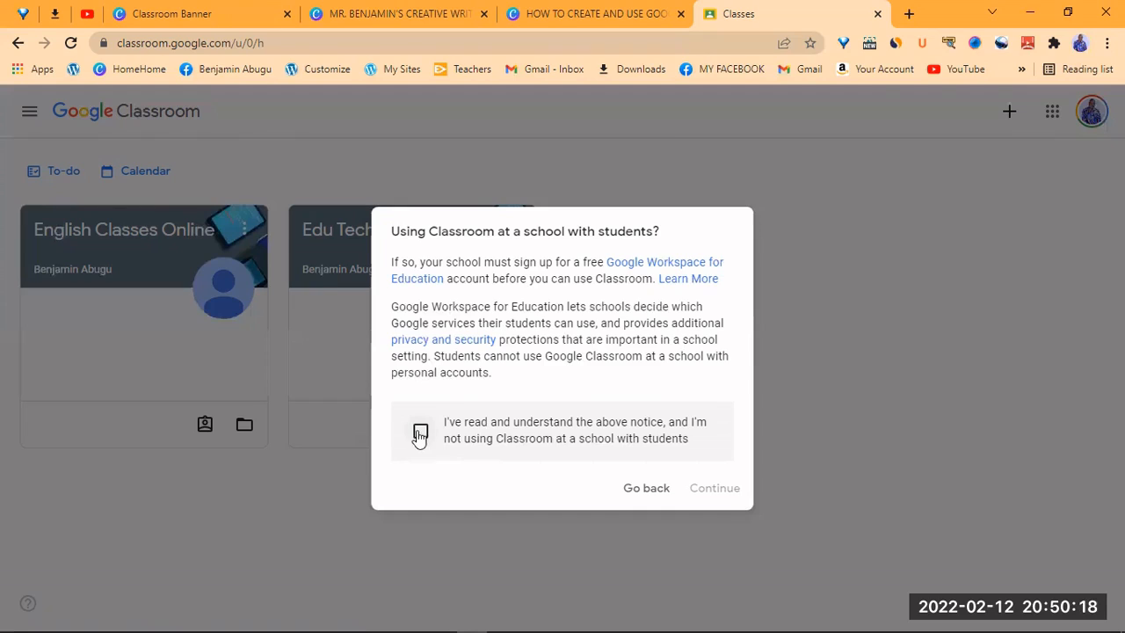
{"action": "left_click", "coordinate": [421, 433]}
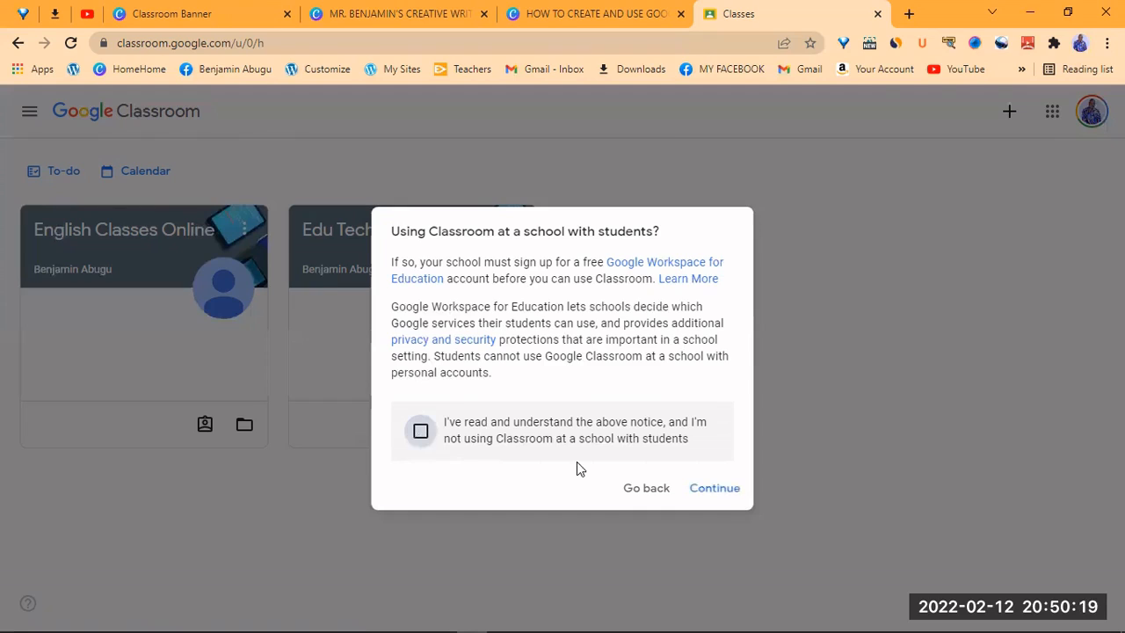
{"action": "left_click", "coordinate": [715, 491]}
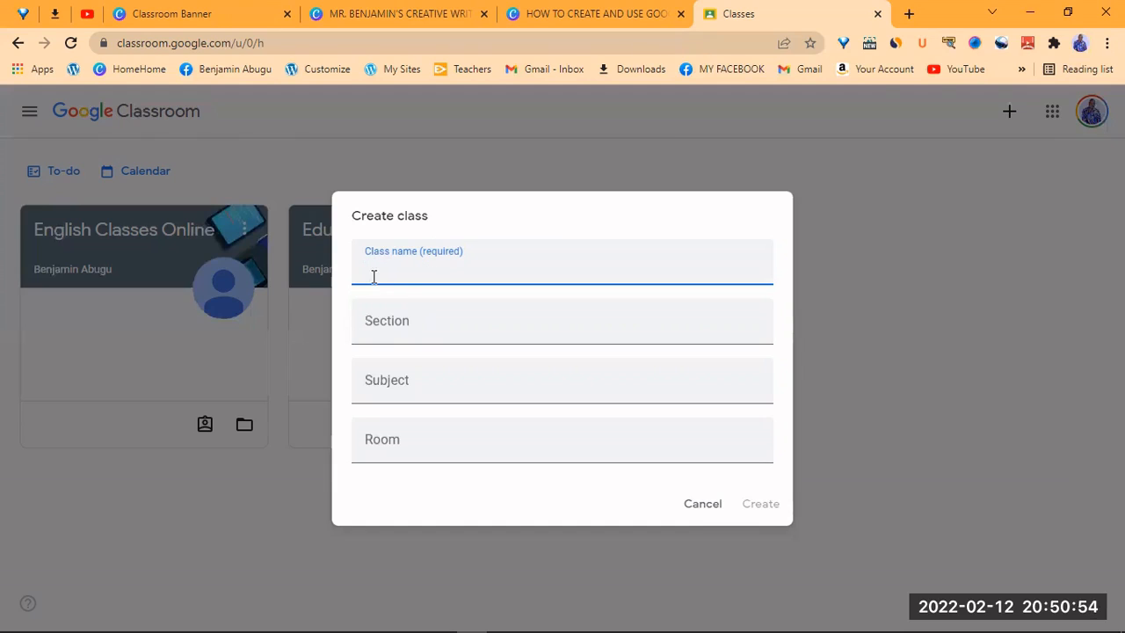
- Name the class with the teacher's name plus 'Creative Writing Class' and set subject 'Creative Writing'
{"action": "type", "text": "B"}
{"action": "key", "text": "BackSpace"}
{"action": "type", "text": "Benjamin's"}
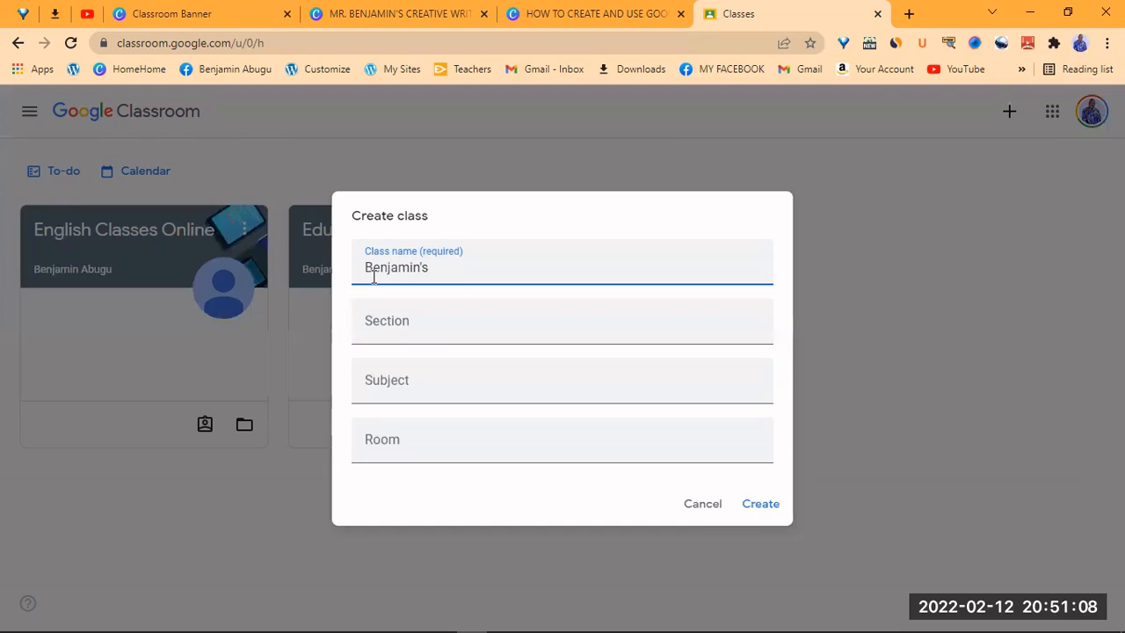
{"action": "type", "text": "eative S"}
{"action": "key", "text": "BackSpace"}
{"action": "type", "text": "Writing Class"}
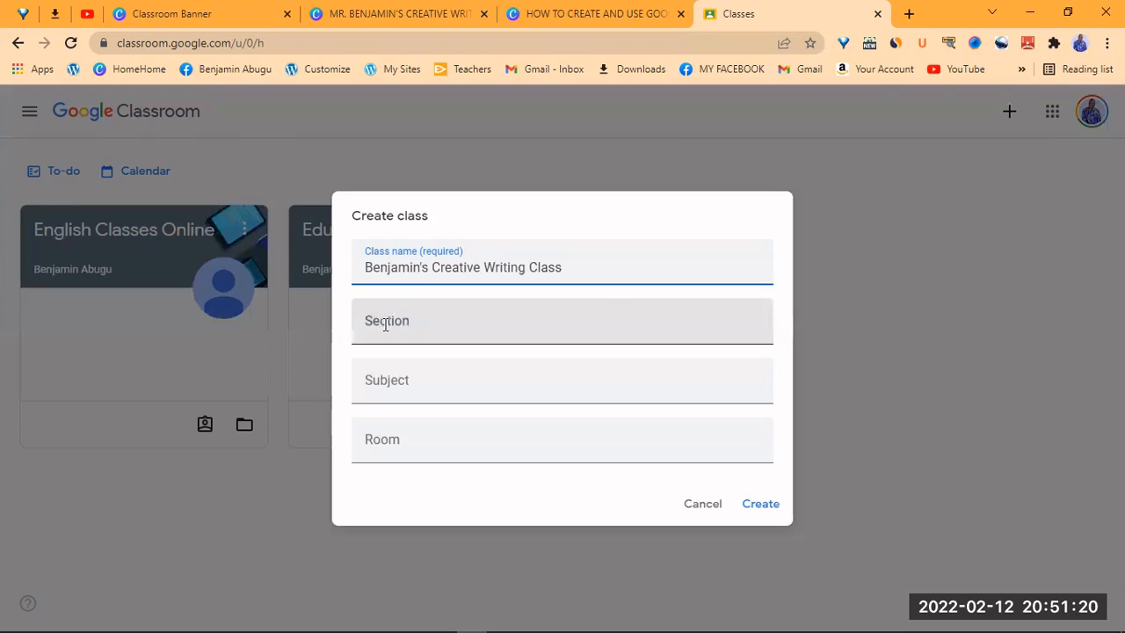
{"action": "left_click", "coordinate": [417, 392]}
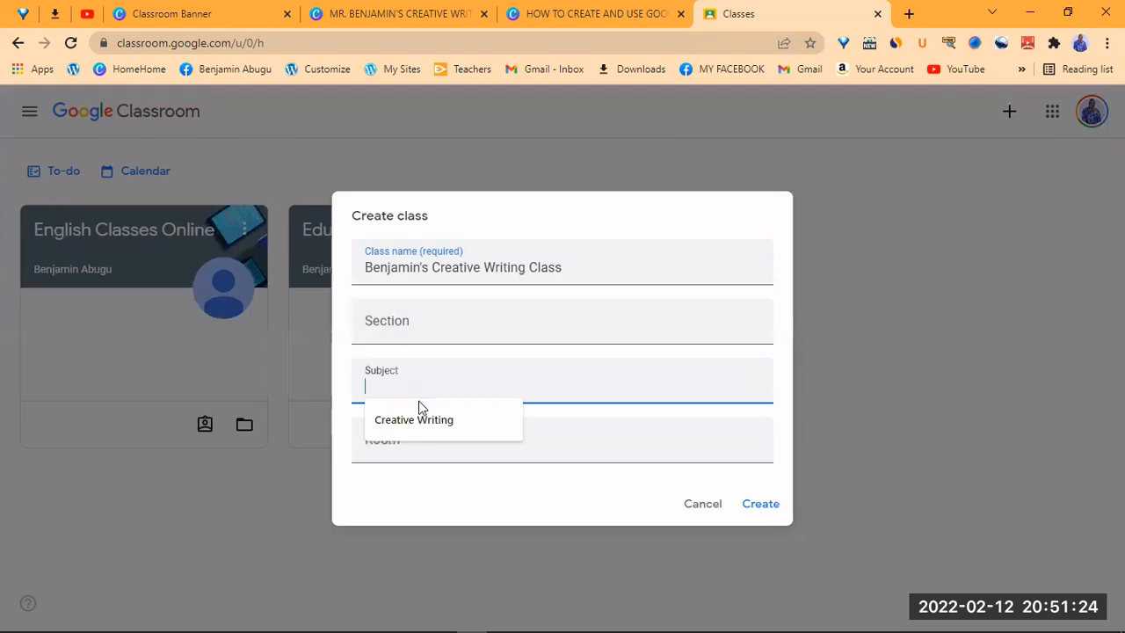
{"action": "left_click", "coordinate": [424, 421]}
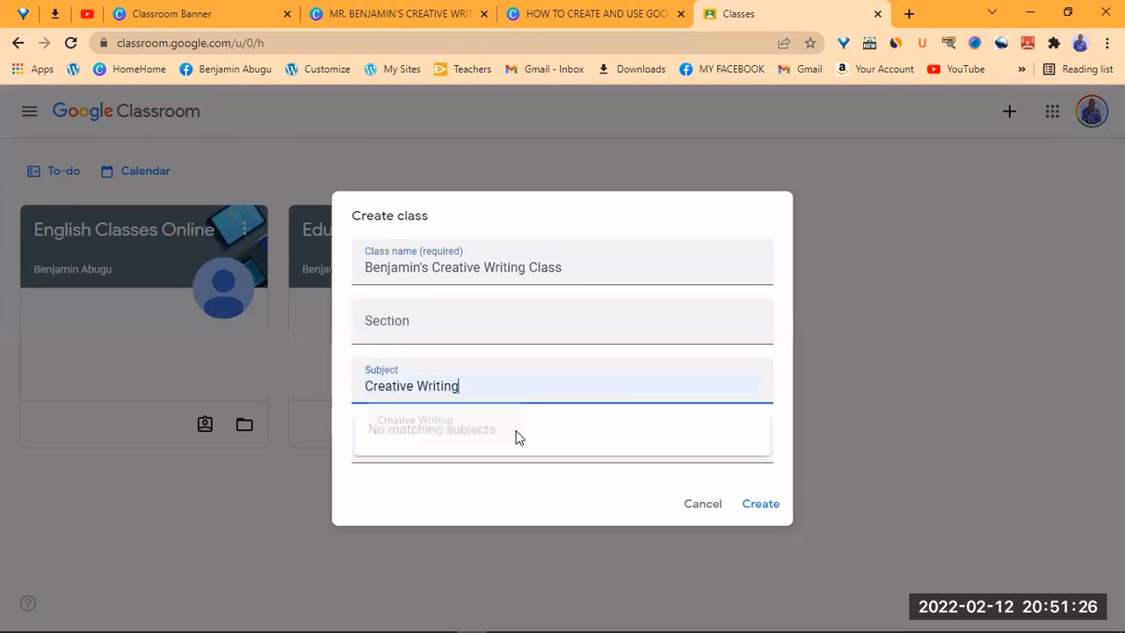
- Create the Creative Writing Class, then bring up the banner's Customize options
{"action": "left_click", "coordinate": [760, 505]}
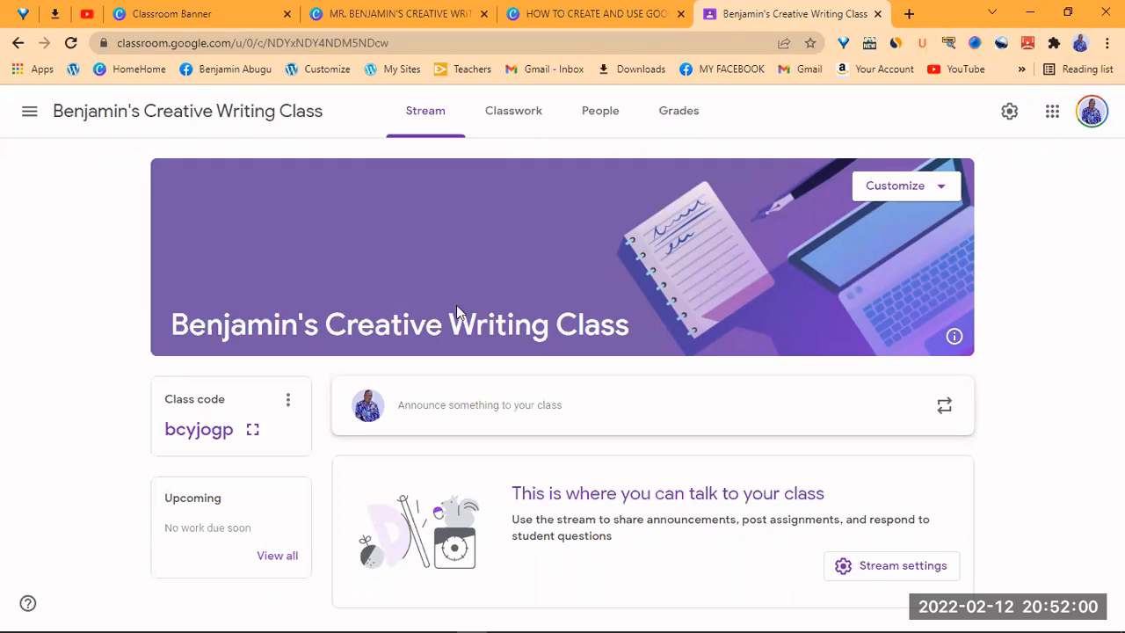
{"action": "left_click", "coordinate": [942, 191]}
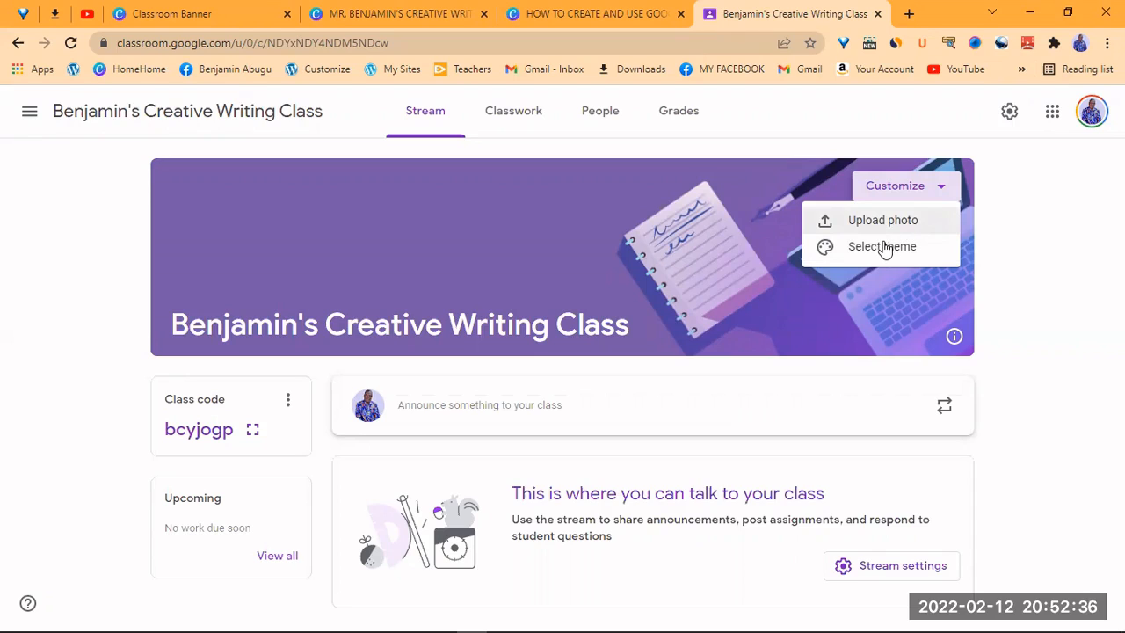
- Browse the banner theme gallery's English & History, Math & Science, Arts, Sports and Other tabs
{"action": "left_click", "coordinate": [886, 249]}
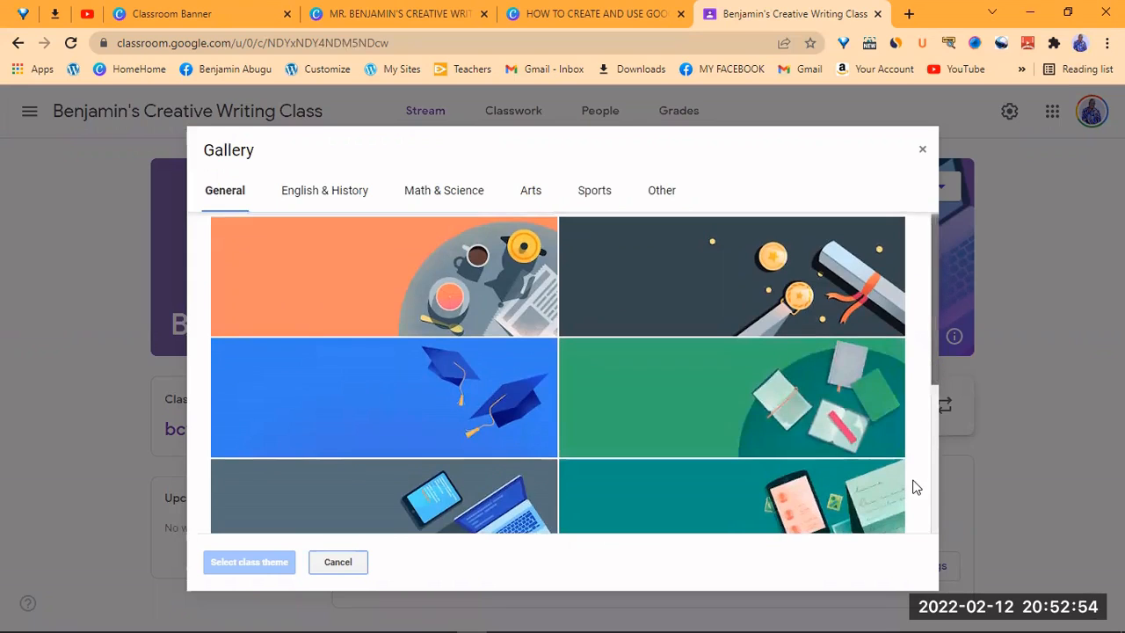
{"action": "scroll", "coordinate": [914, 486], "scroll_direction": "down", "scroll_amount": 3}
{"action": "scroll", "coordinate": [901, 530], "scroll_direction": "down", "scroll_amount": 1}
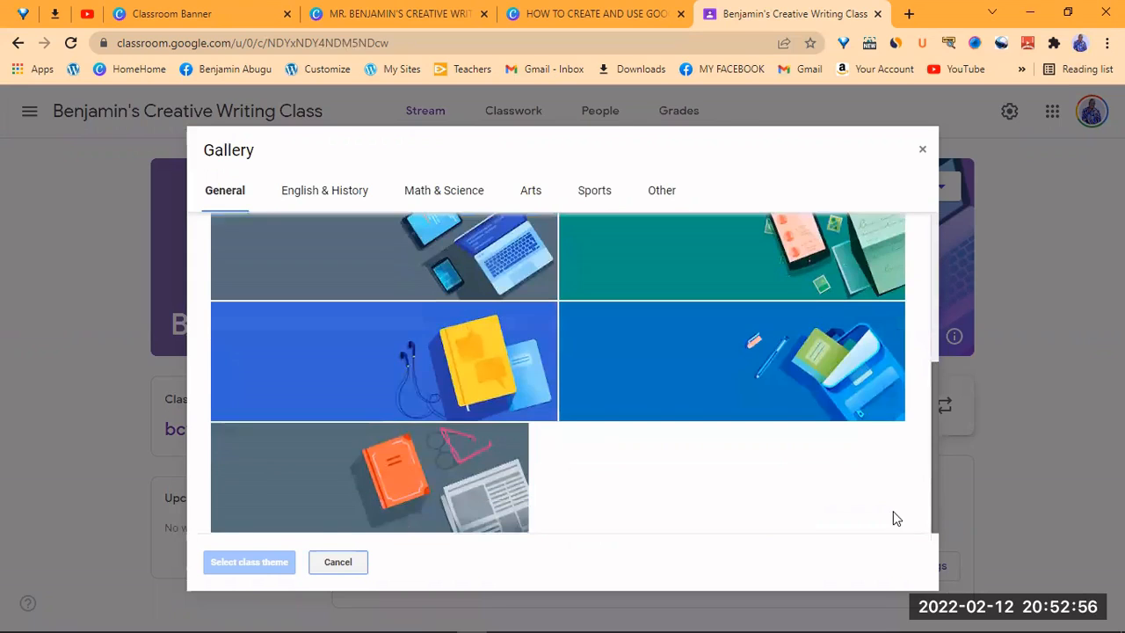
{"action": "left_click", "coordinate": [335, 192]}
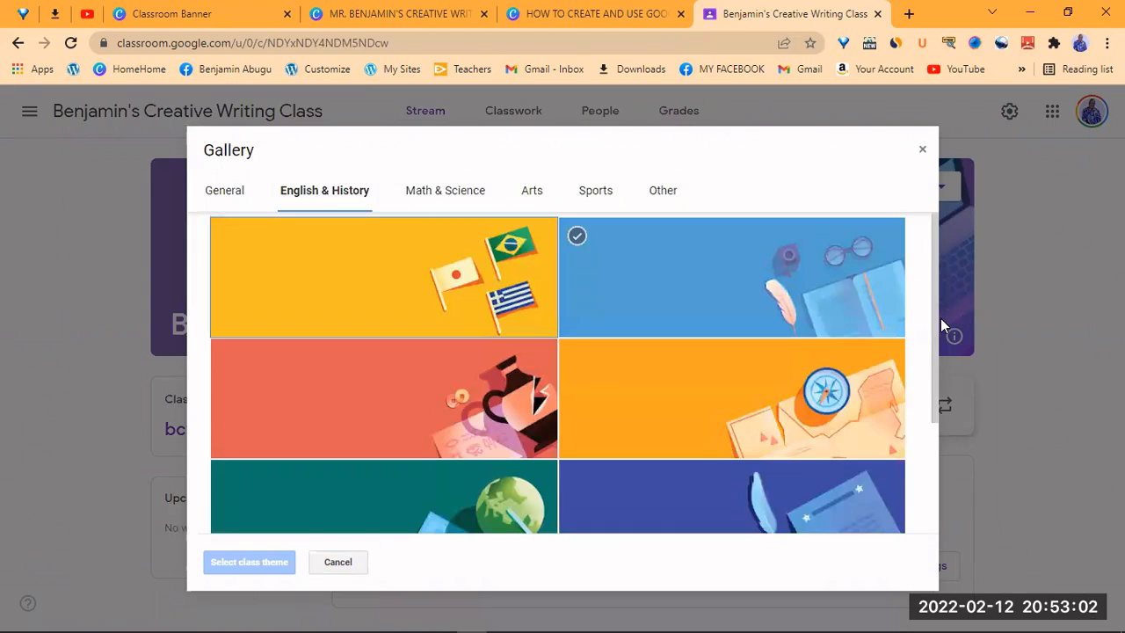
{"action": "scroll", "coordinate": [933, 343], "scroll_direction": "down", "scroll_amount": 1}
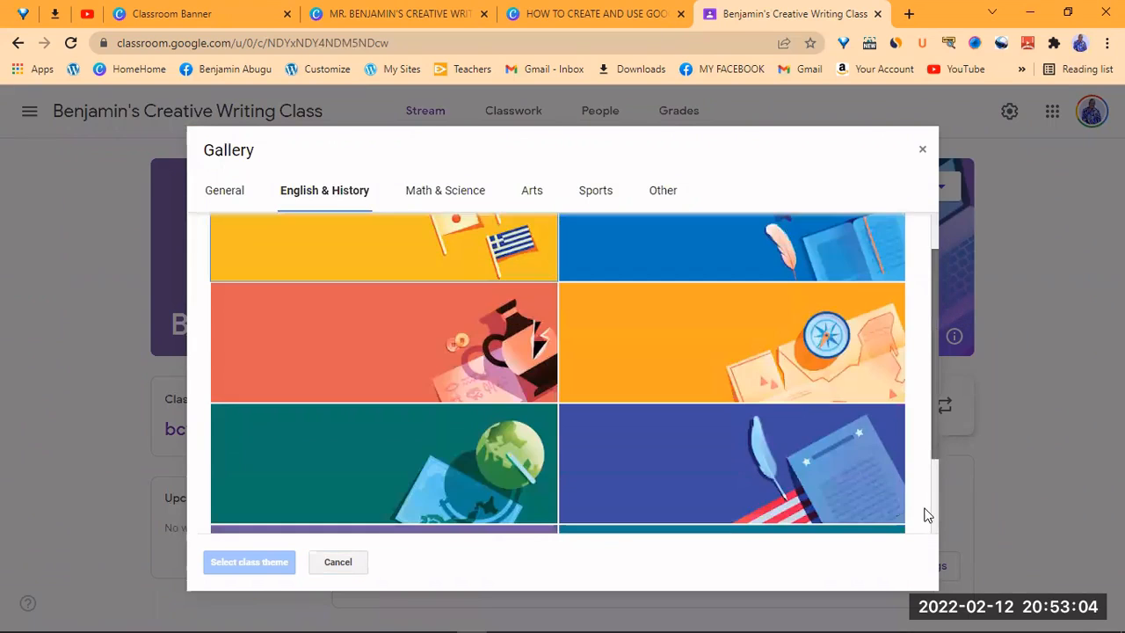
{"action": "scroll", "coordinate": [925, 514], "scroll_direction": "down", "scroll_amount": 2}
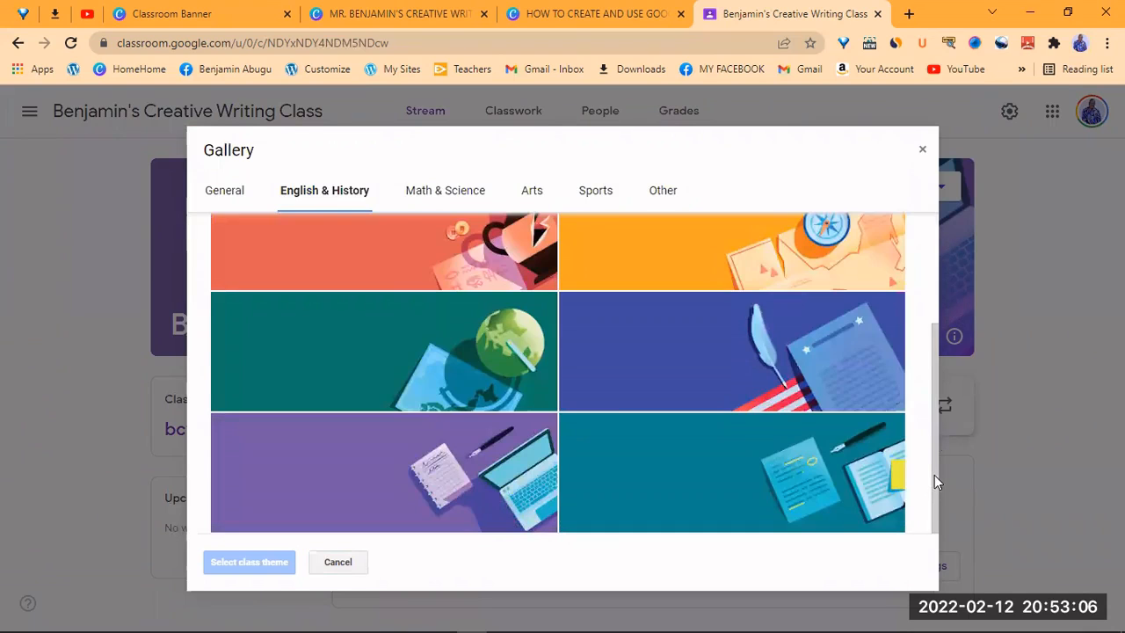
{"action": "scroll", "coordinate": [681, 291], "scroll_direction": "up", "scroll_amount": 3}
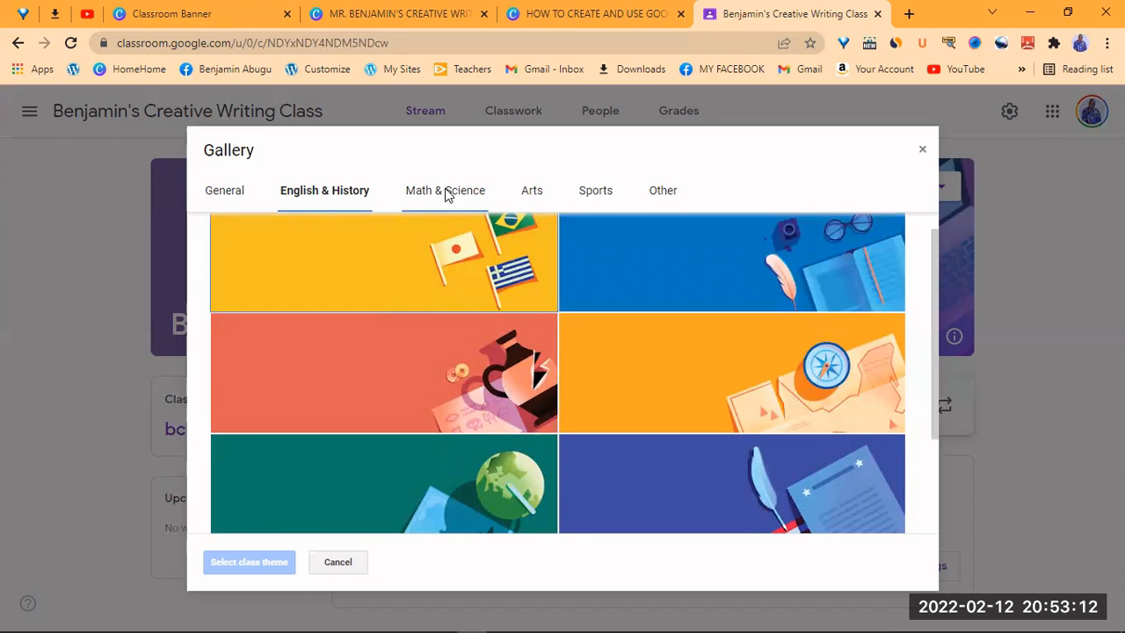
{"action": "left_click", "coordinate": [446, 193]}
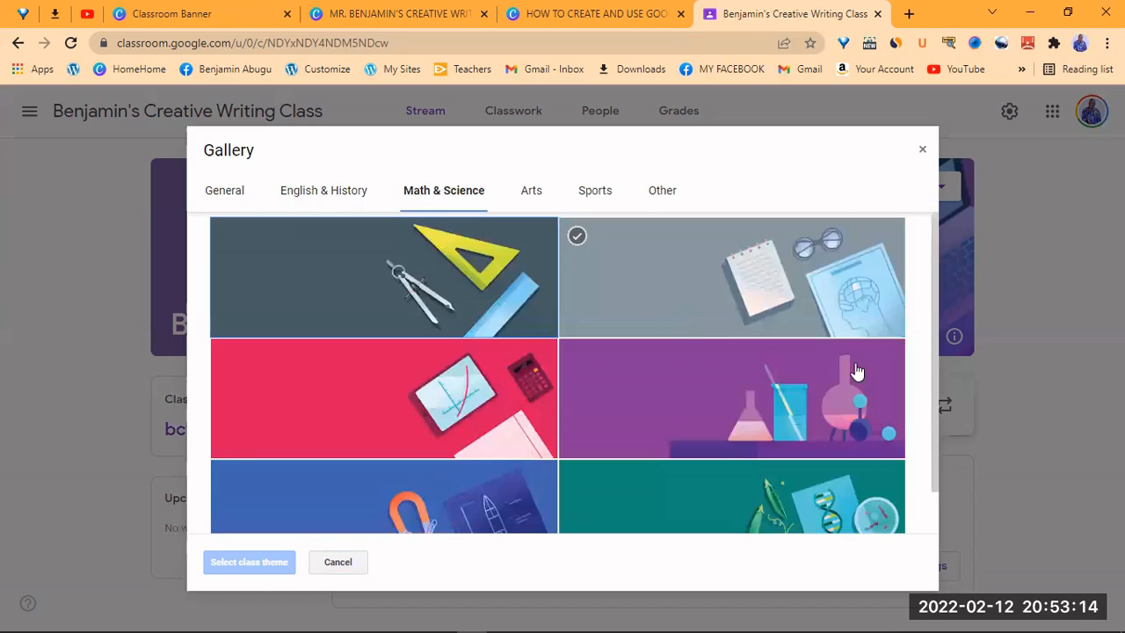
{"action": "left_click", "coordinate": [814, 510]}
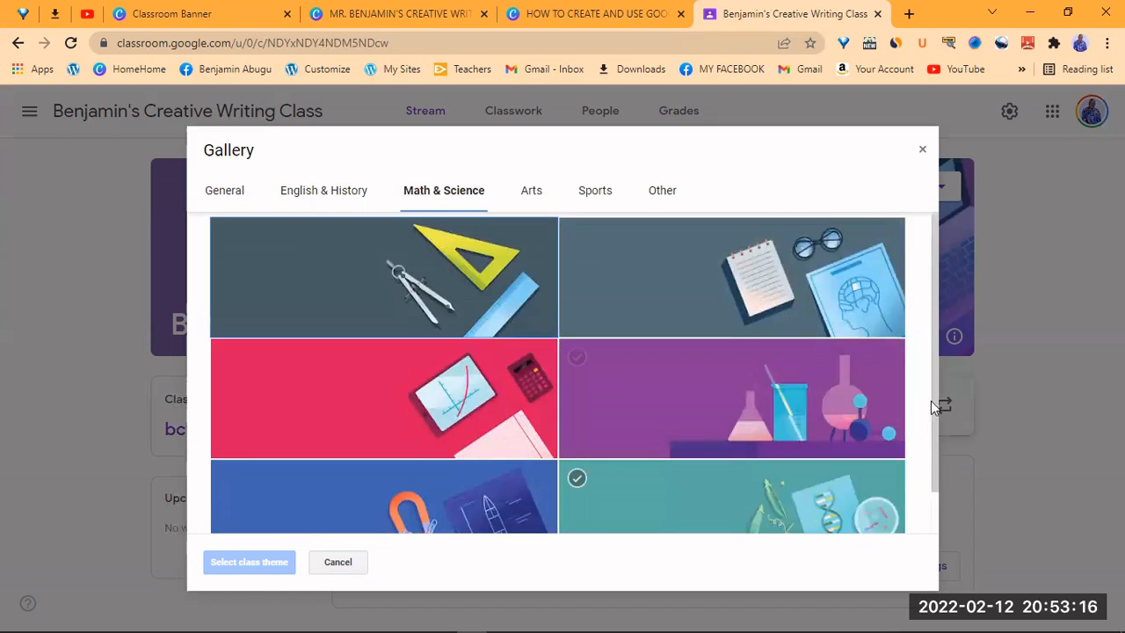
{"action": "scroll", "coordinate": [936, 458], "scroll_direction": "down", "scroll_amount": 1}
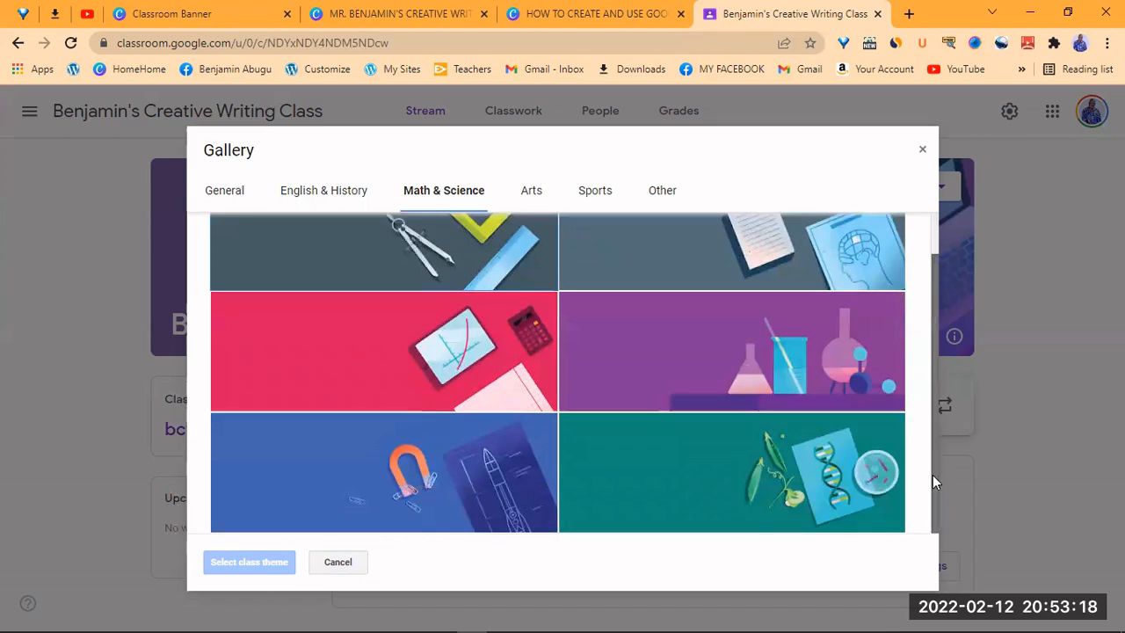
{"action": "scroll", "coordinate": [929, 321], "scroll_direction": "up", "scroll_amount": 1}
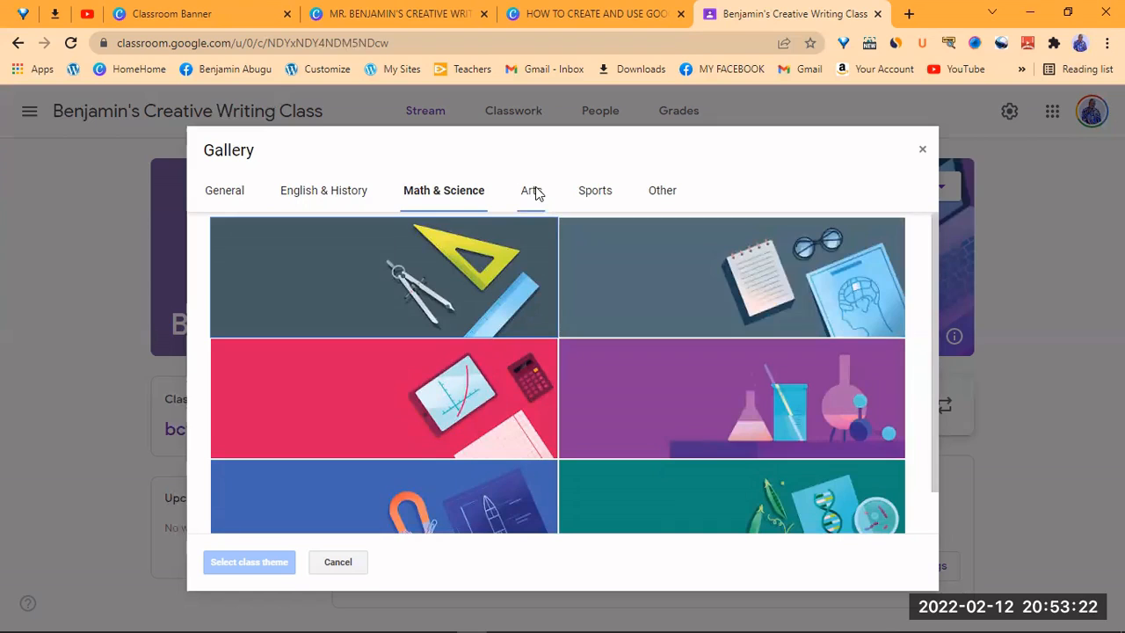
{"action": "left_click", "coordinate": [537, 193]}
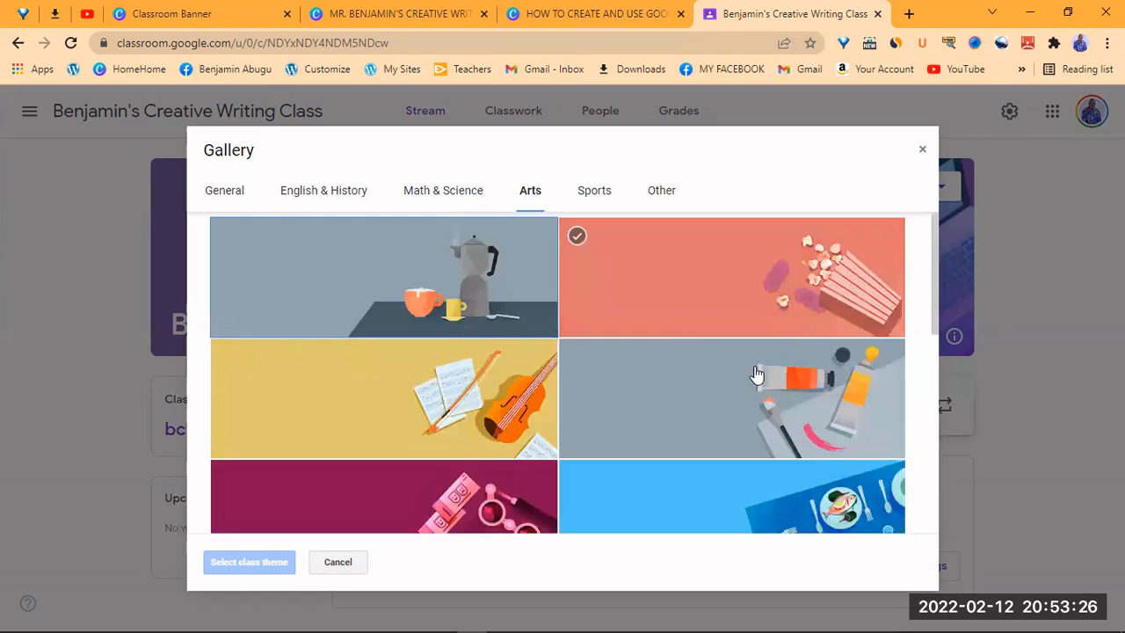
{"action": "left_click", "coordinate": [593, 194]}
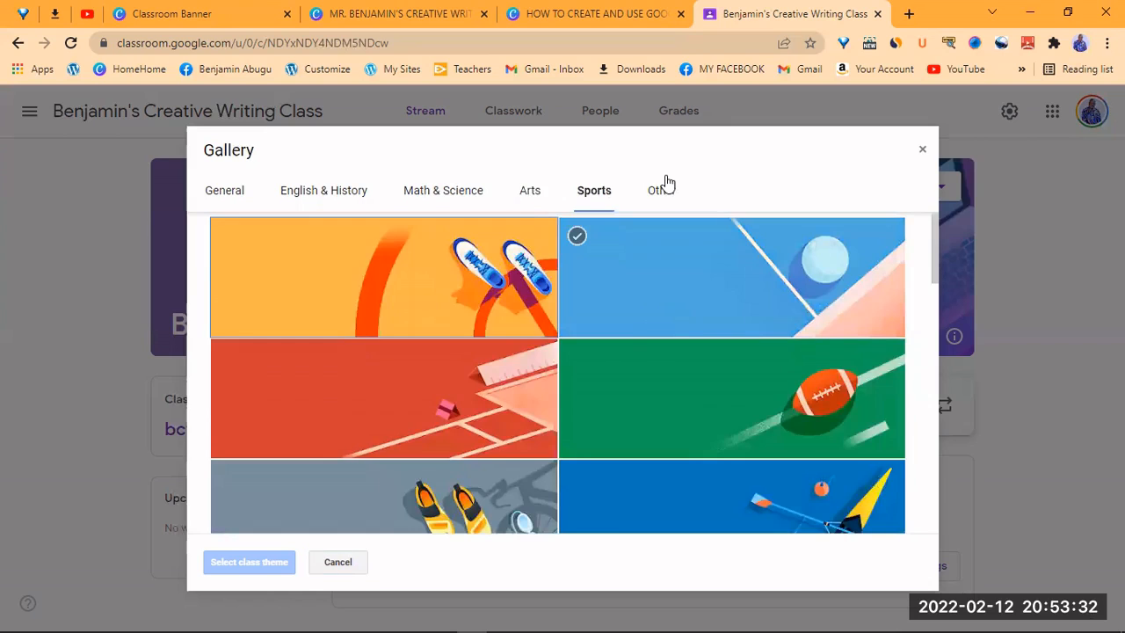
{"action": "left_click", "coordinate": [661, 192]}
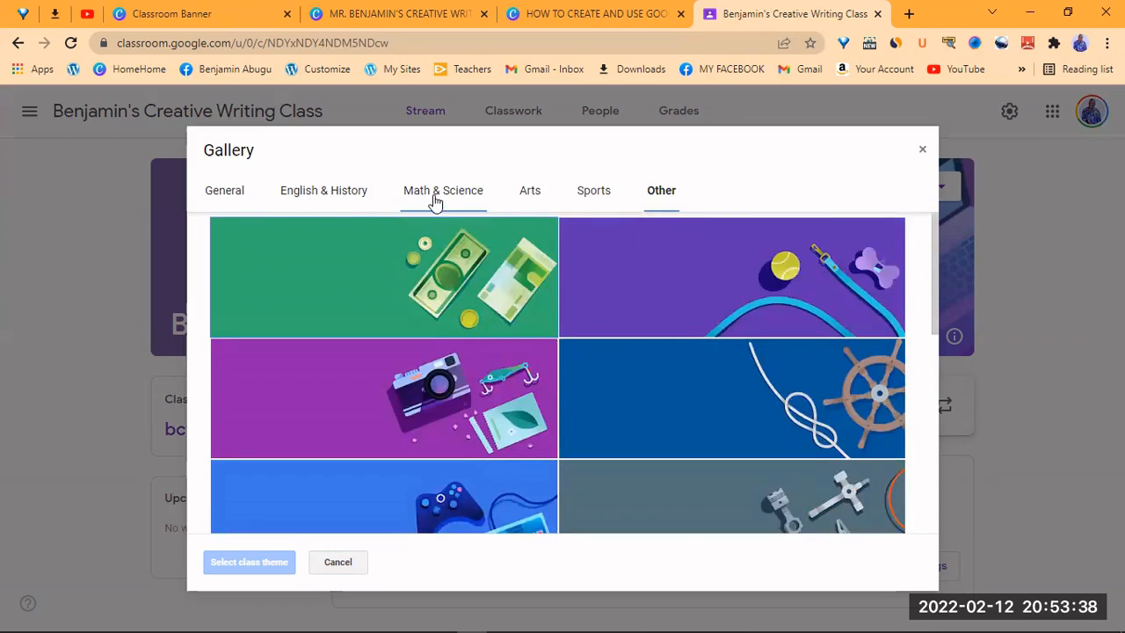
- Apply the General theme with the yellow notebook and earphones as the class banner
{"action": "left_click", "coordinate": [225, 190]}
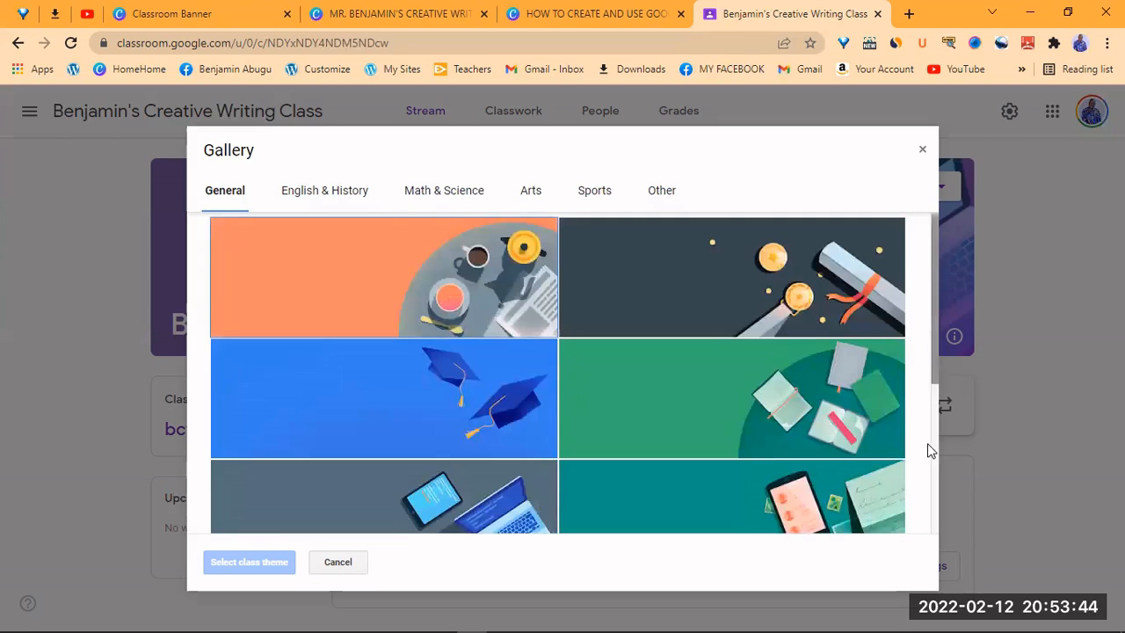
{"action": "scroll", "coordinate": [930, 450], "scroll_direction": "down", "scroll_amount": 2}
{"action": "scroll", "coordinate": [929, 447], "scroll_direction": "down", "scroll_amount": 2}
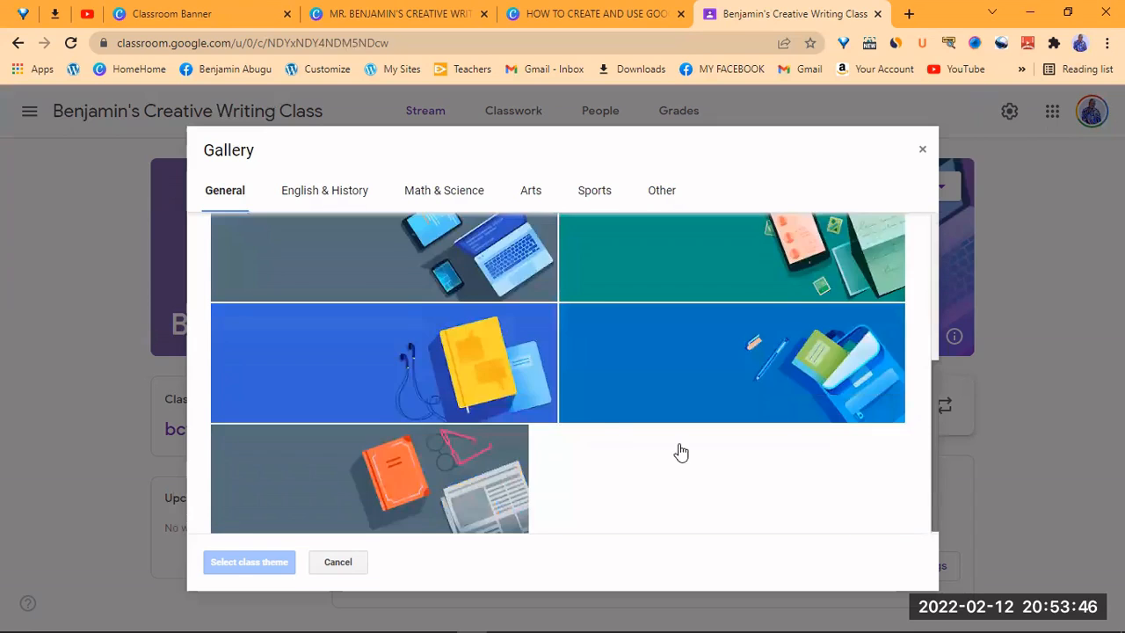
{"action": "scroll", "coordinate": [681, 452], "scroll_direction": "up", "scroll_amount": 1}
{"action": "left_click", "coordinate": [475, 424]}
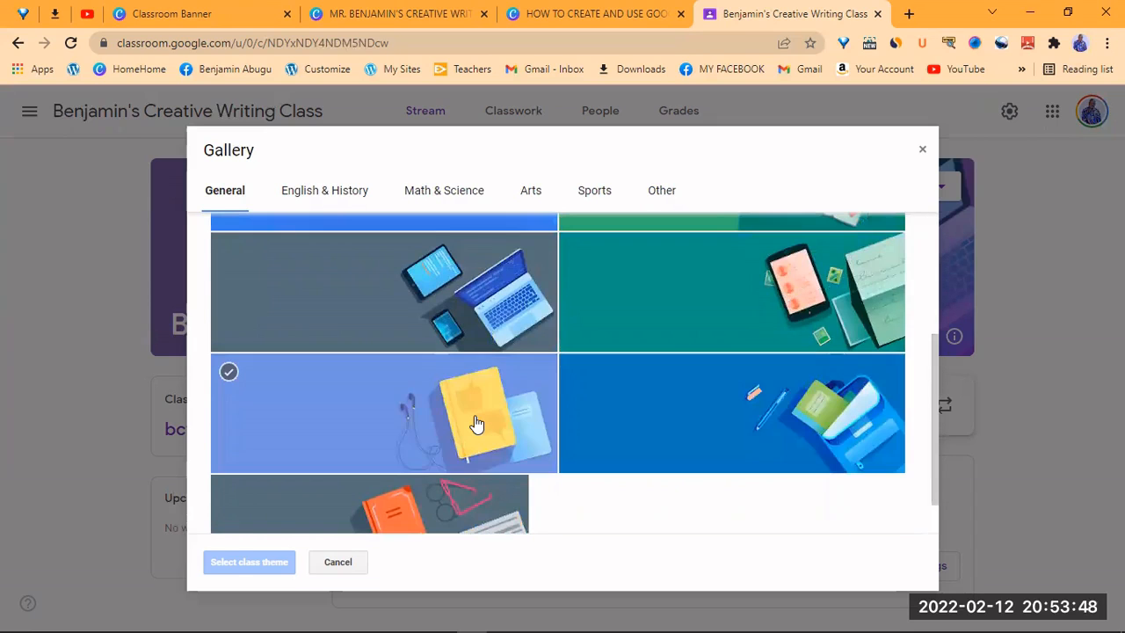
{"action": "left_click", "coordinate": [476, 424]}
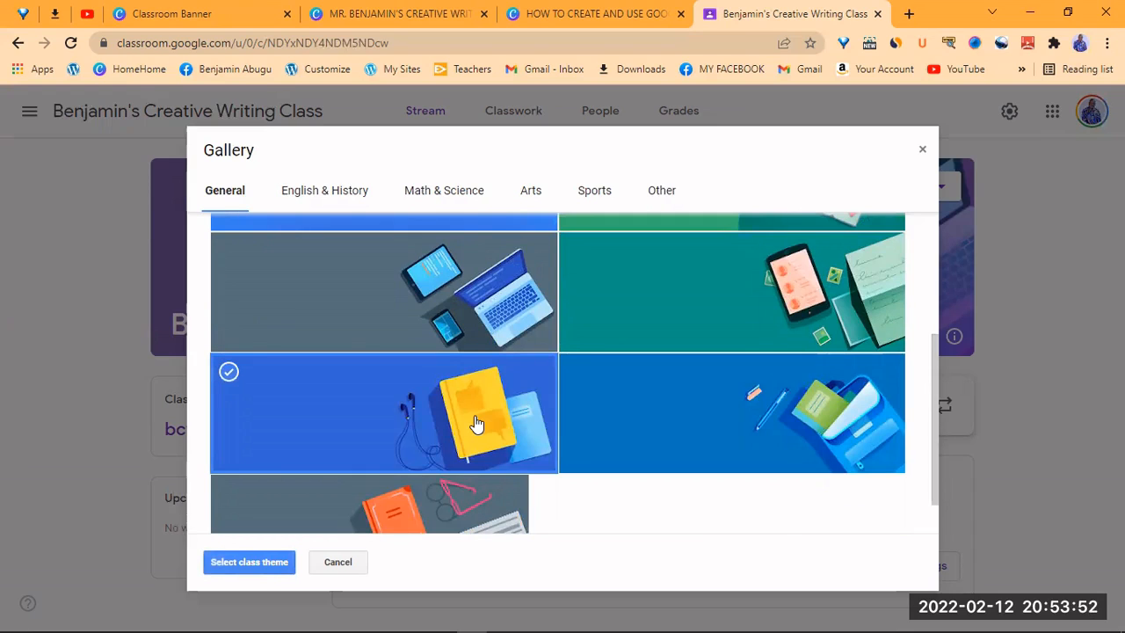
{"action": "left_click", "coordinate": [254, 562]}
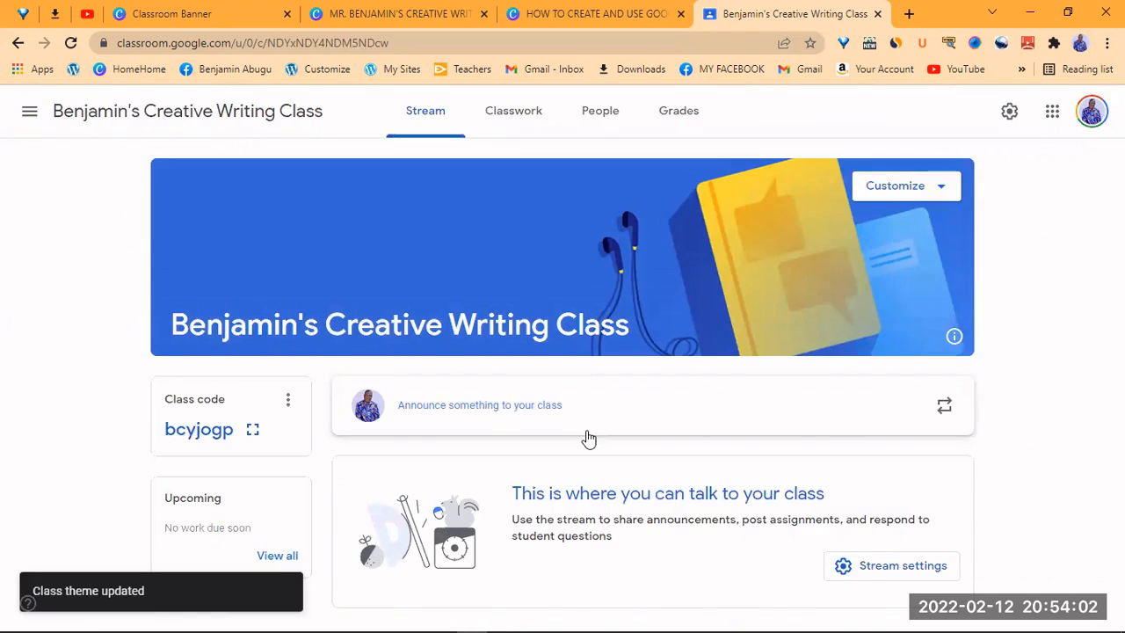
- Upload the creative writing welcome banner image from Downloads as a custom banner photo
{"action": "left_click", "coordinate": [942, 190]}
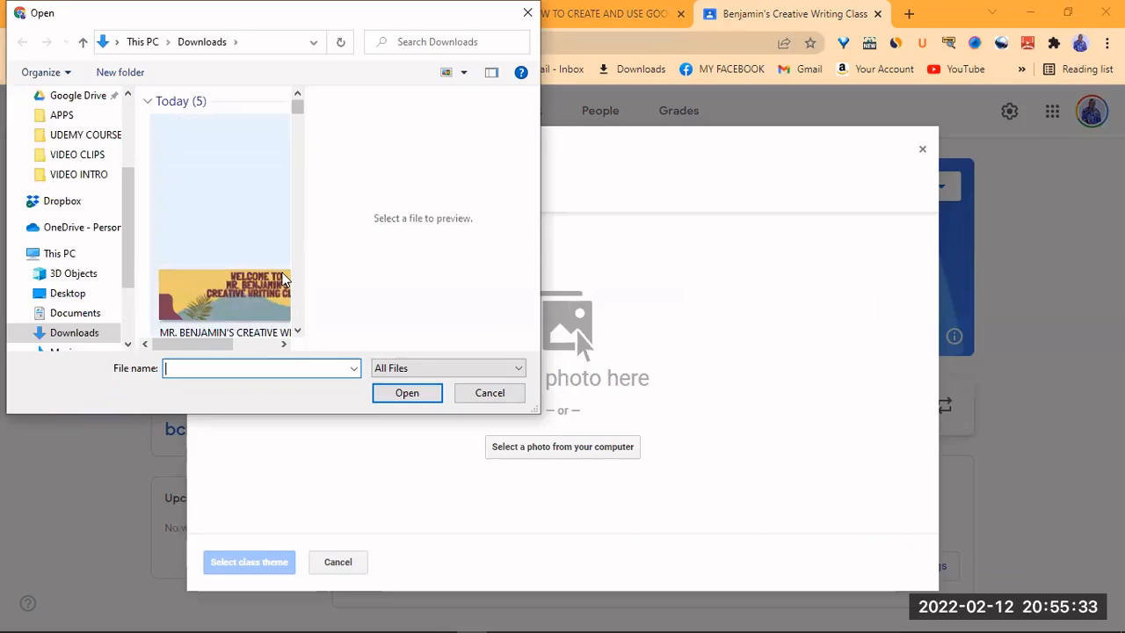
{"action": "left_click", "coordinate": [252, 290]}
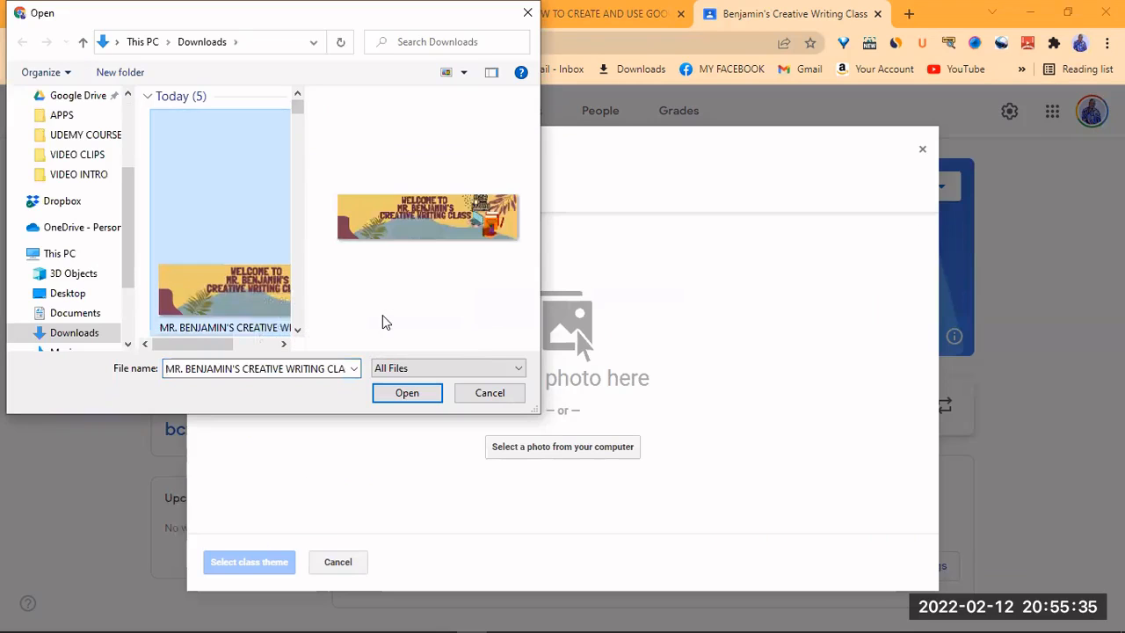
{"action": "left_click", "coordinate": [405, 396]}
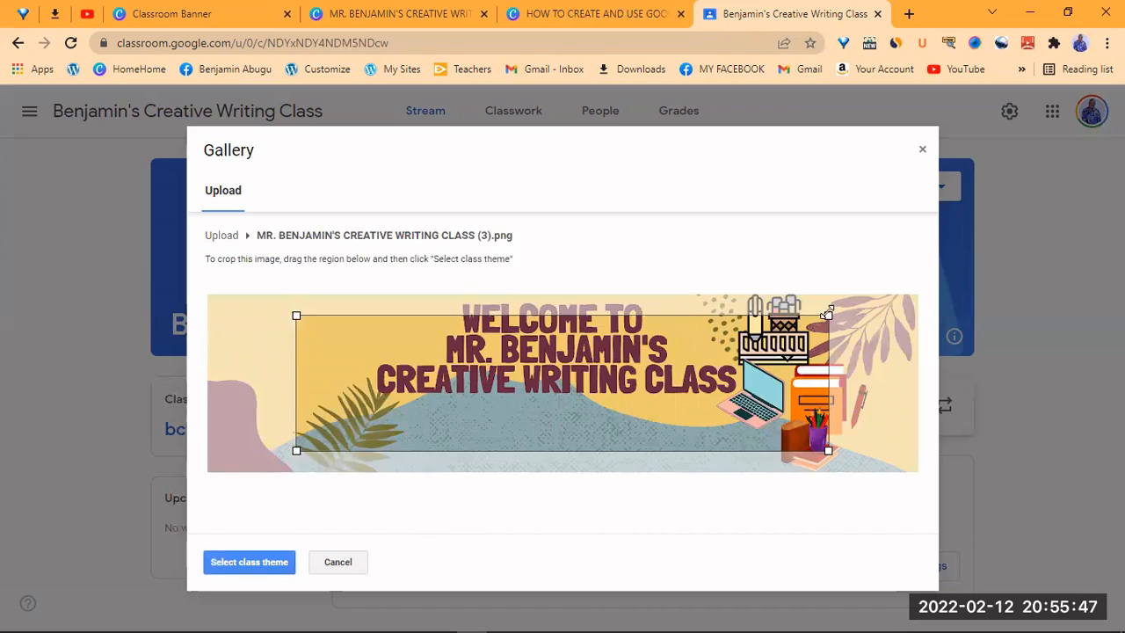
- Stretch the crop area to cover nearly the whole banner image and confirm it
{"action": "left_click_drag", "start_coordinate": [903, 303], "coordinate": [1040, 299]}
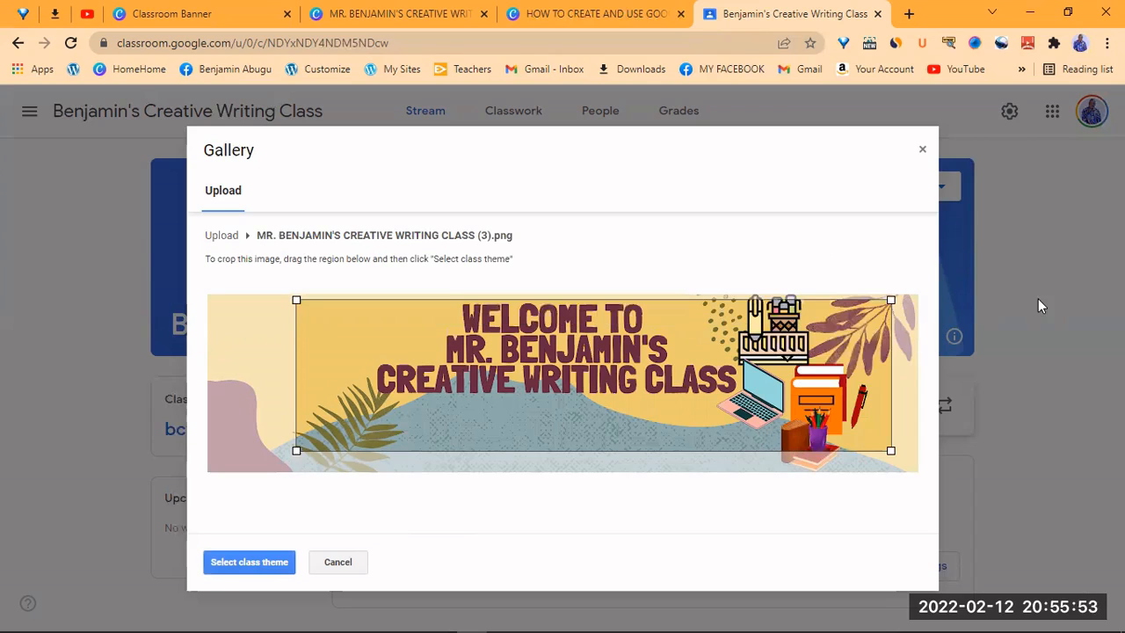
{"action": "left_click_drag", "start_coordinate": [928, 308], "coordinate": [938, 296]}
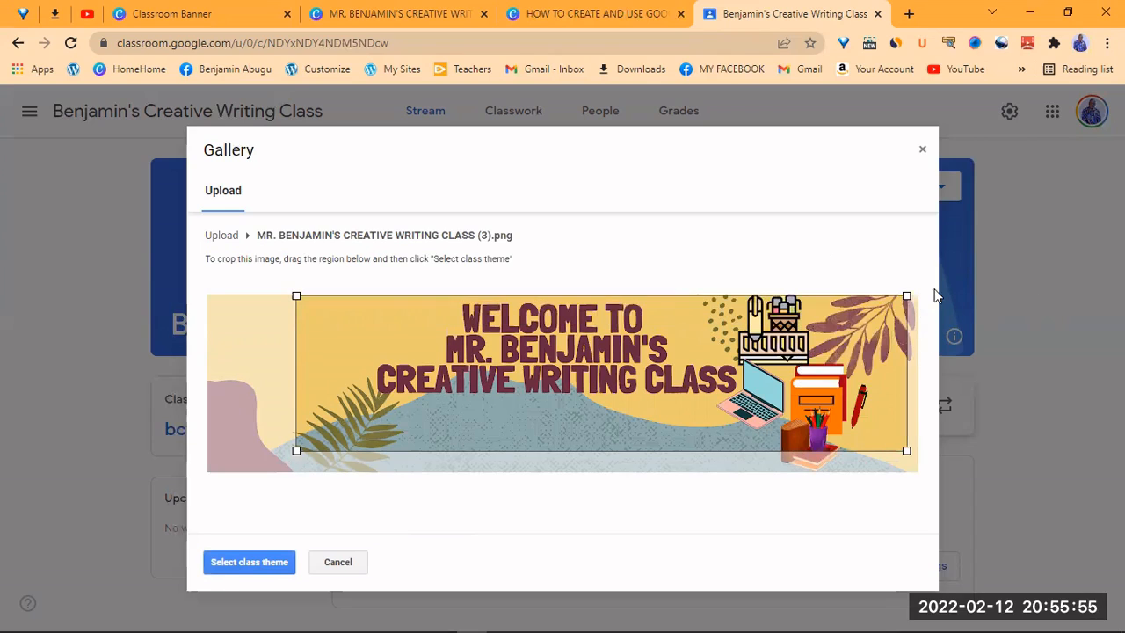
{"action": "left_click_drag", "start_coordinate": [988, 268], "coordinate": [1043, 298]}
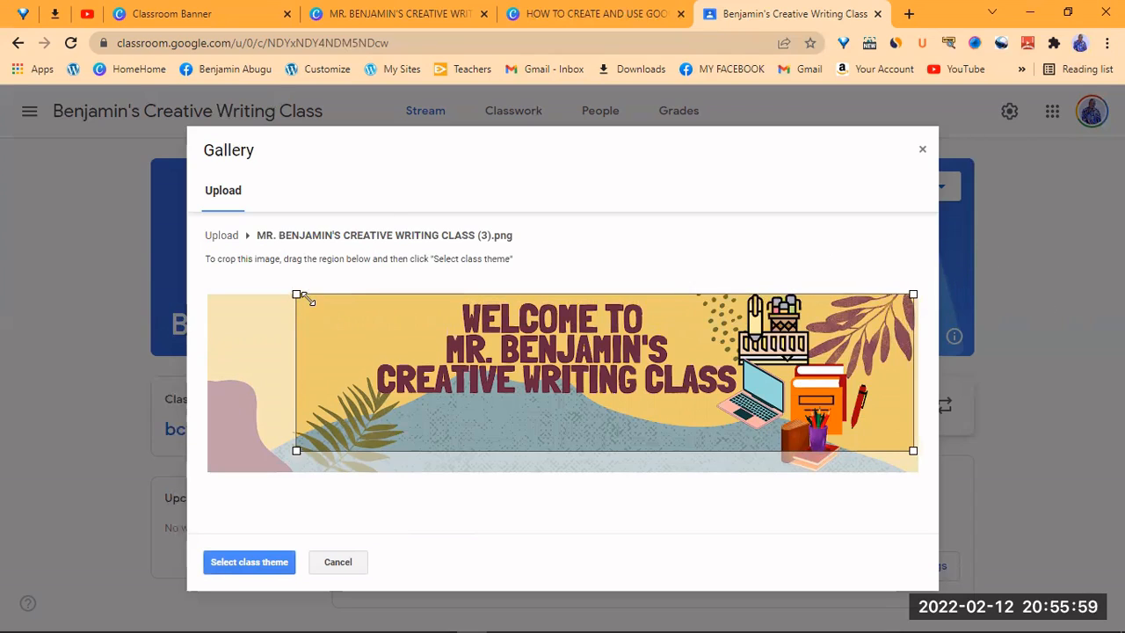
{"action": "left_click_drag", "start_coordinate": [296, 293], "coordinate": [291, 277]}
{"action": "left_click_drag", "start_coordinate": [773, 553], "coordinate": [1037, 330]}
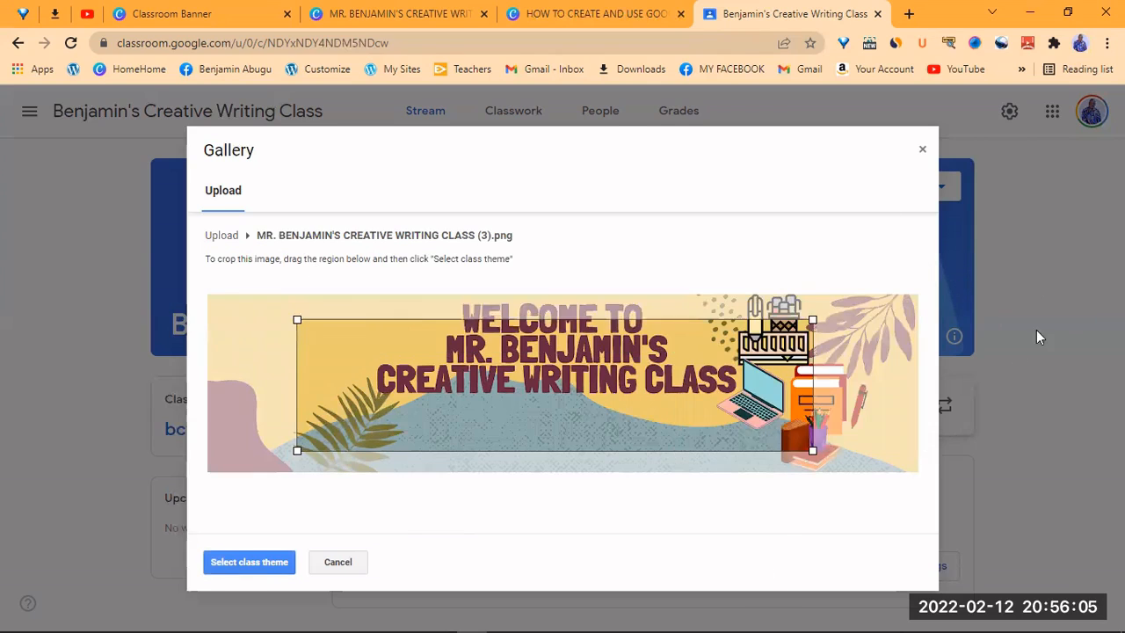
{"action": "left_click_drag", "start_coordinate": [943, 398], "coordinate": [917, 294]}
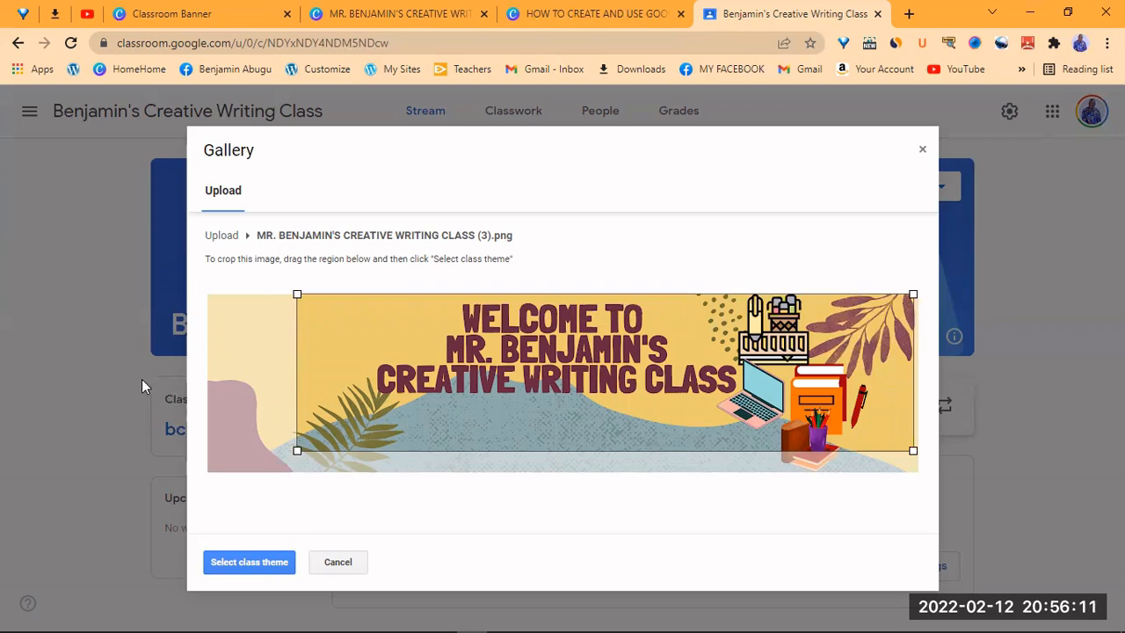
{"action": "left_click", "coordinate": [245, 561]}
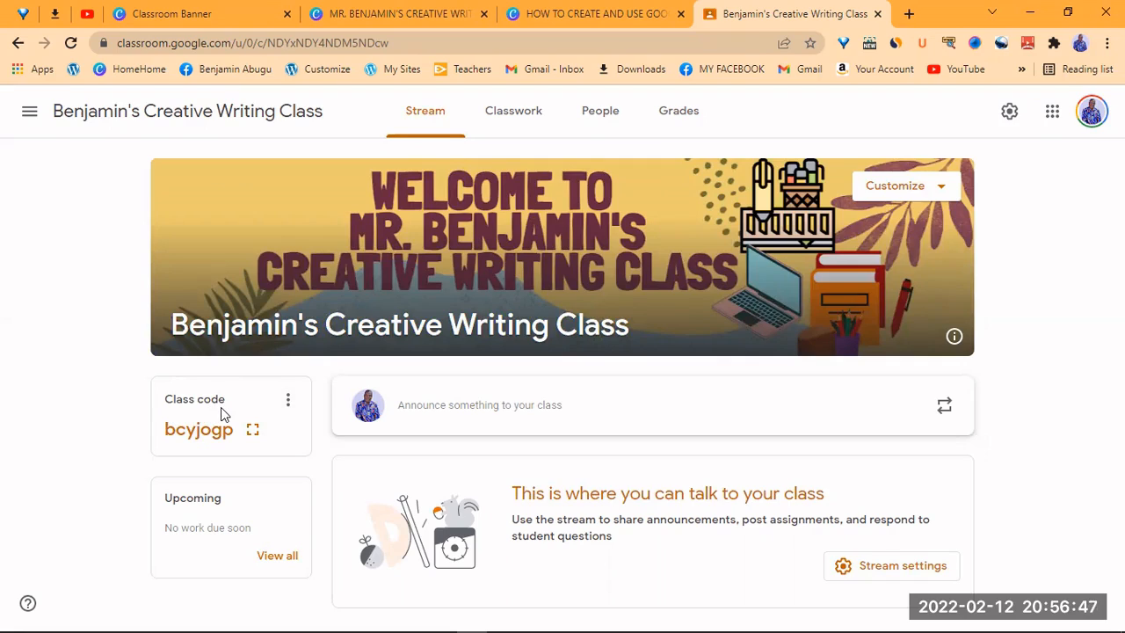
- Preview the class code in full-screen display, close it, and bring up the code's options
{"action": "left_click_drag", "start_coordinate": [241, 420], "coordinate": [252, 429]}
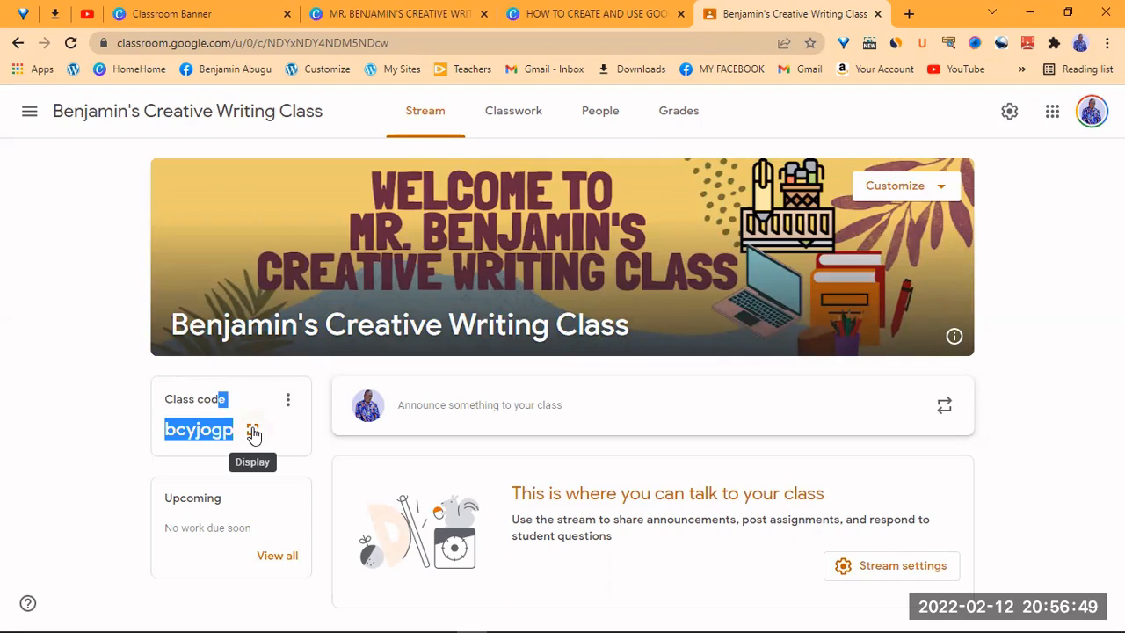
{"action": "left_click", "coordinate": [221, 438]}
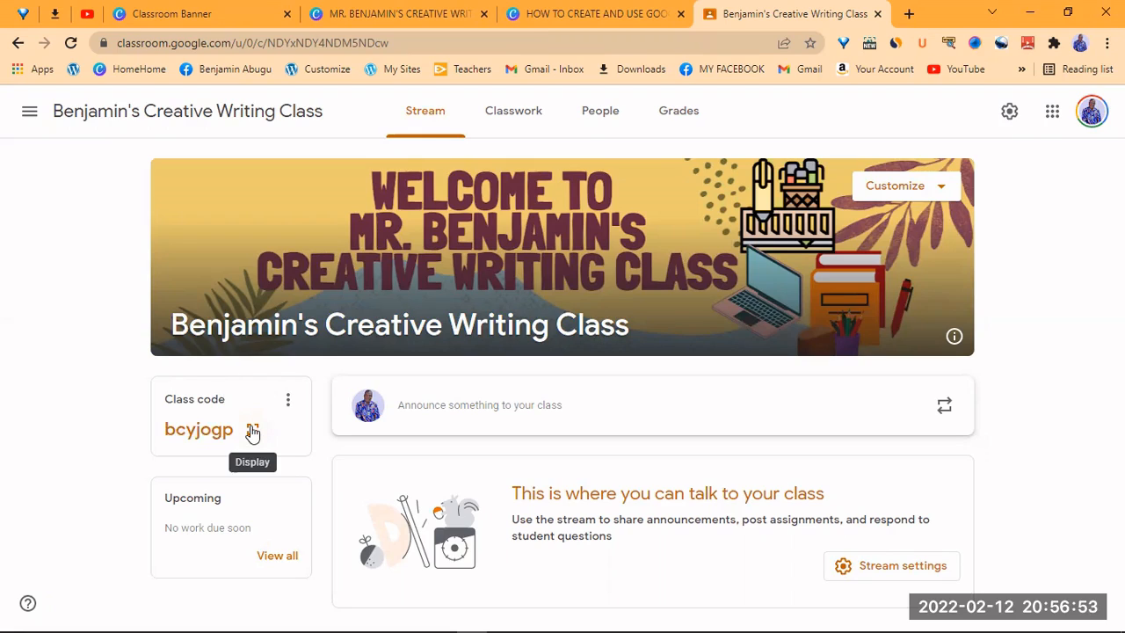
{"action": "left_click", "coordinate": [252, 431]}
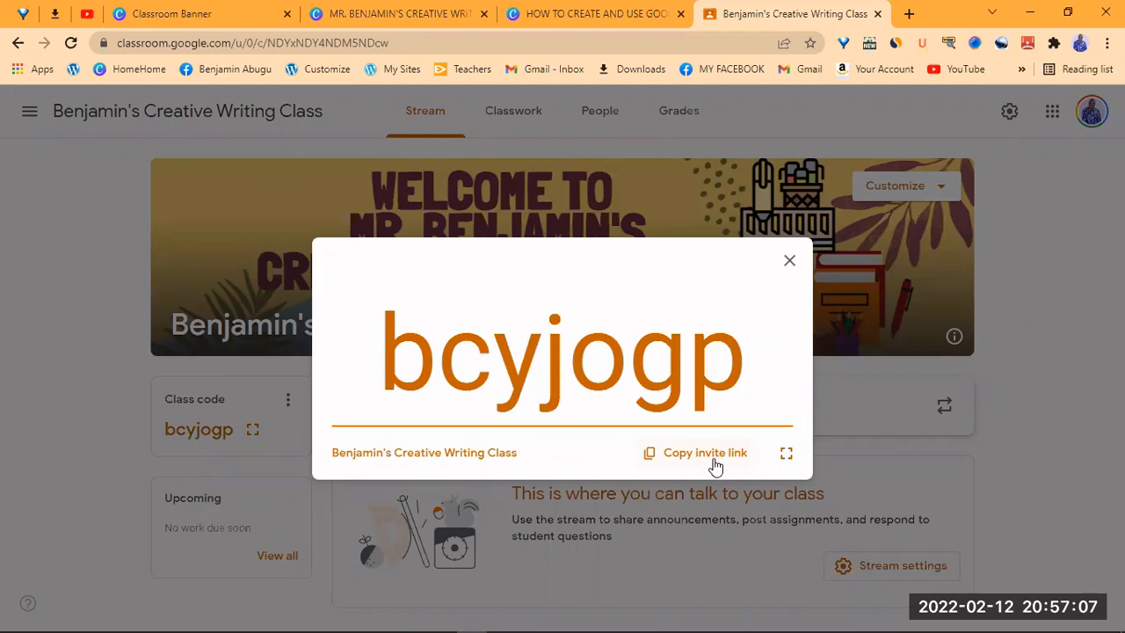
{"action": "left_click", "coordinate": [789, 264]}
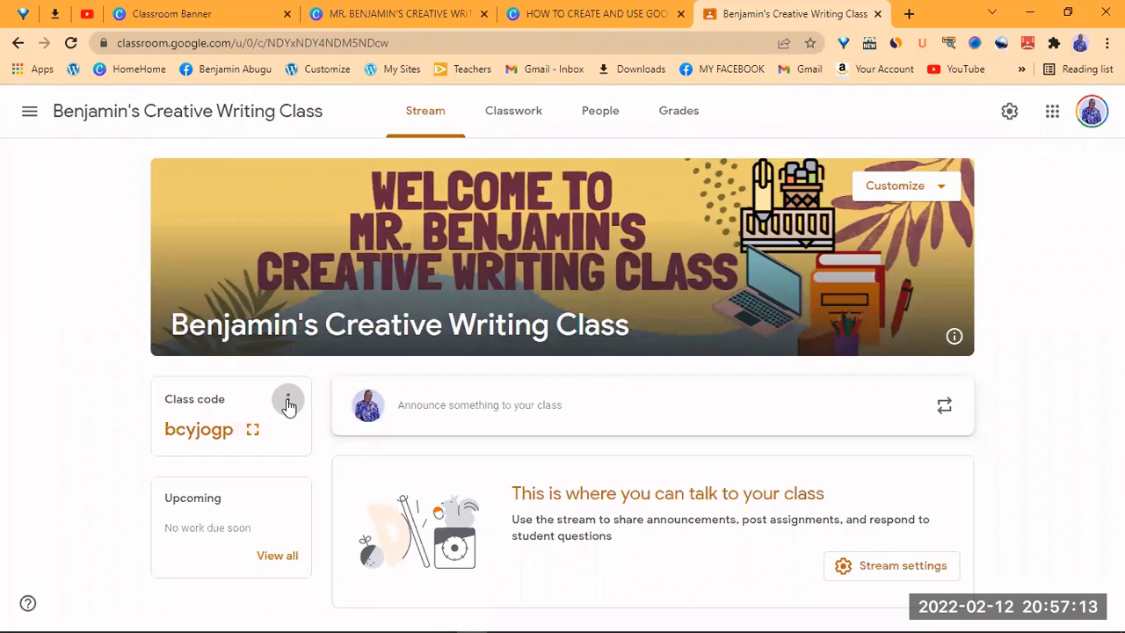
{"action": "left_click", "coordinate": [288, 402]}
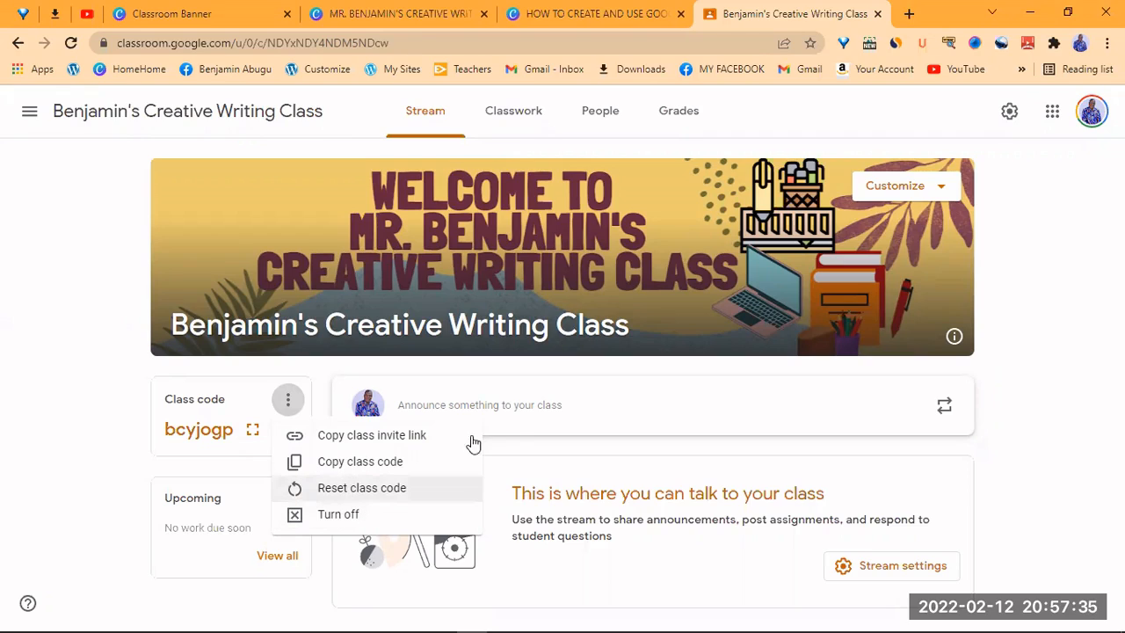
- Close the class code options and go to 'Announce something to your class' on the Stream
{"action": "left_click", "coordinate": [78, 358]}
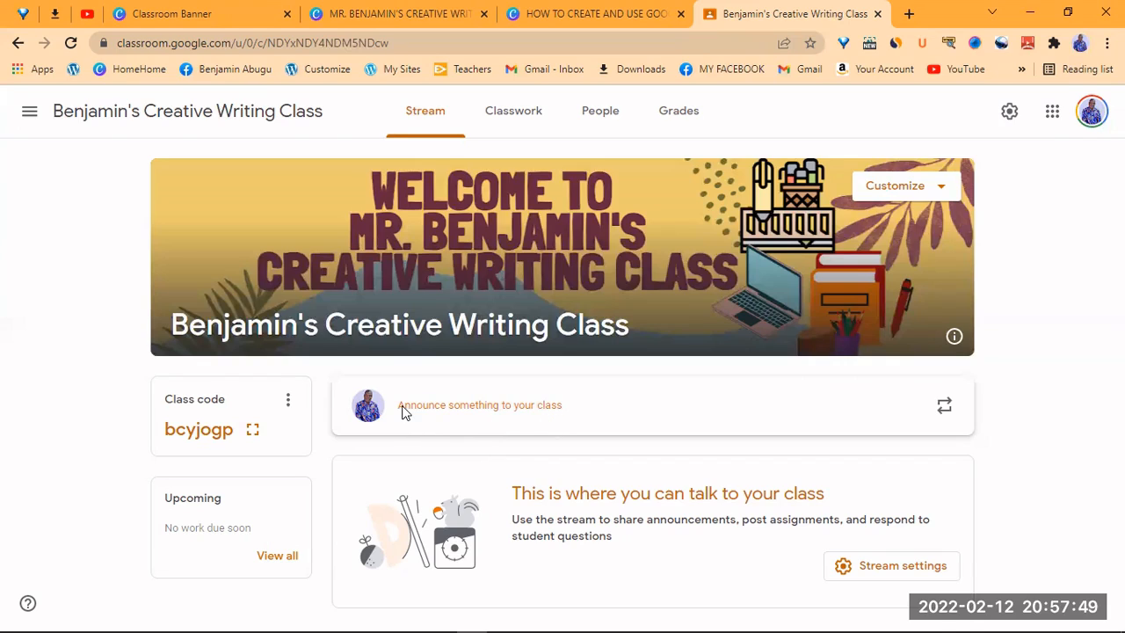
{"action": "left_click", "coordinate": [404, 412]}
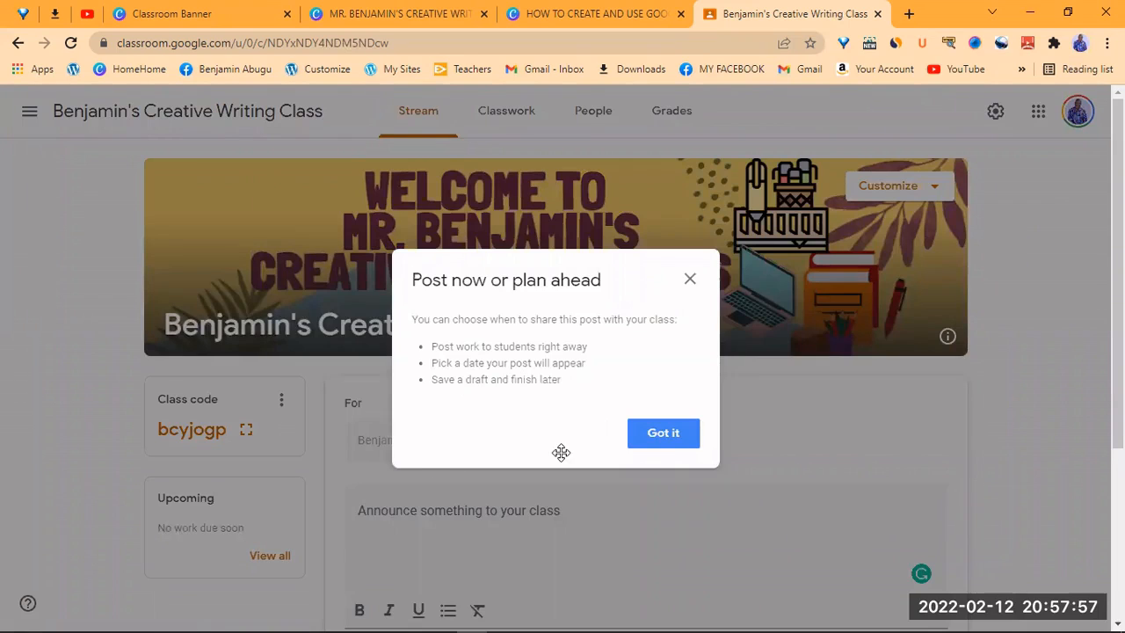
- Dismiss the post-scheduling tip and open an empty announcement addressed to all students
{"action": "left_click", "coordinate": [647, 444]}
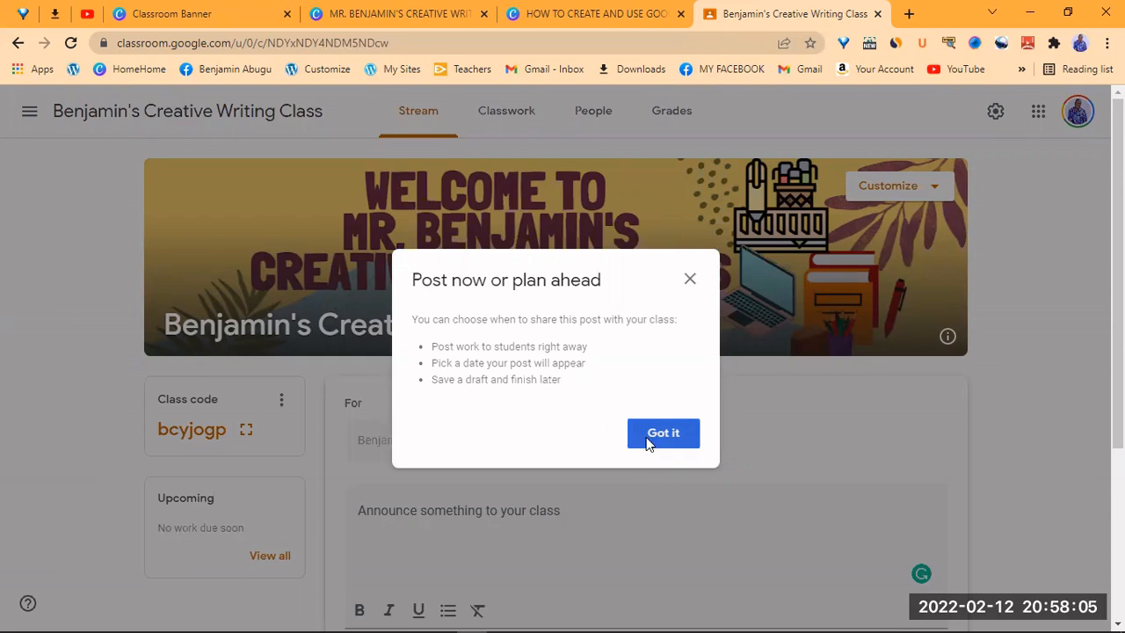
{"action": "left_click", "coordinate": [641, 442]}
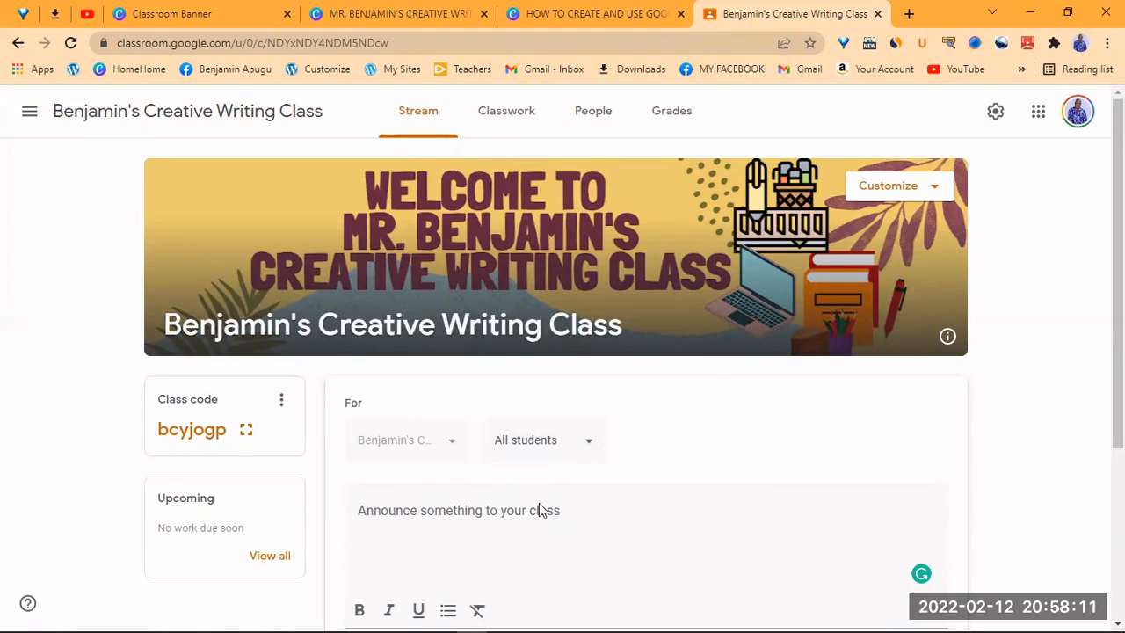
{"action": "left_click", "coordinate": [479, 517]}
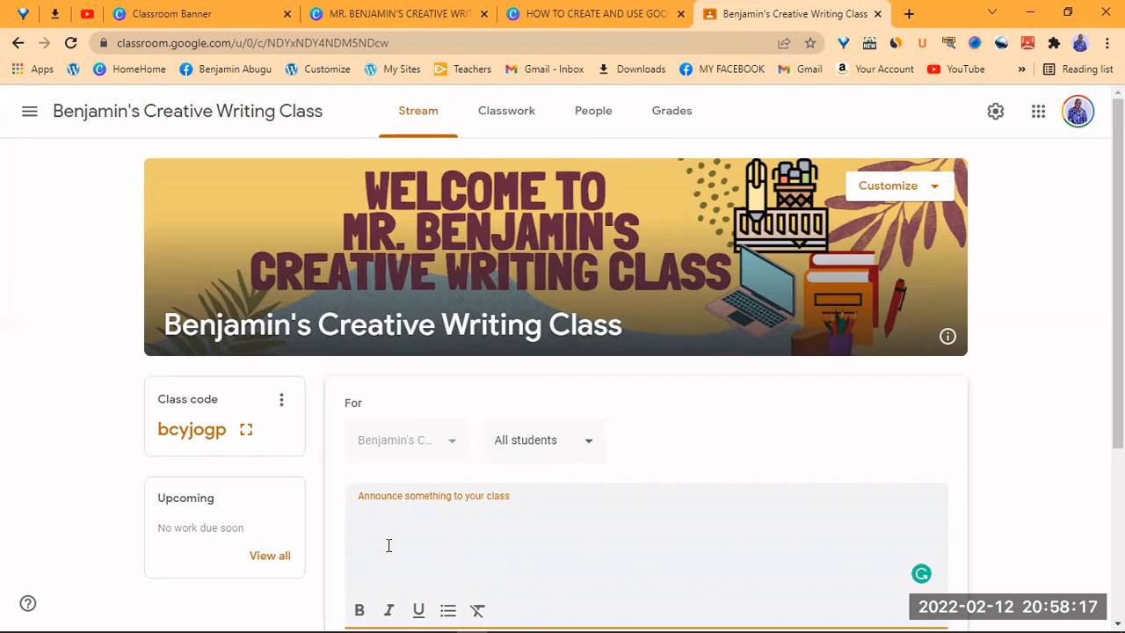
- Write 'Welcome to the class.' and 'Today's class is on the 5-step writing process.', fixing typos
{"action": "type", "text": "Welcome to the class"}
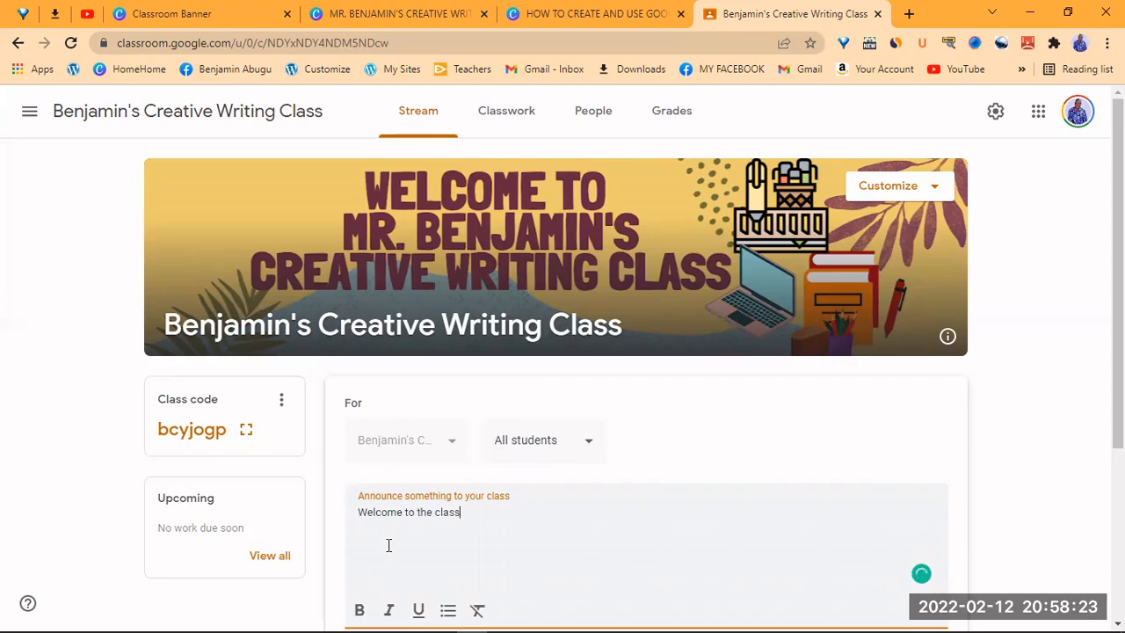
{"action": "type", "text": "."}
{"action": "scroll", "coordinate": [555, 259], "scroll_direction": "down", "scroll_amount": 1}
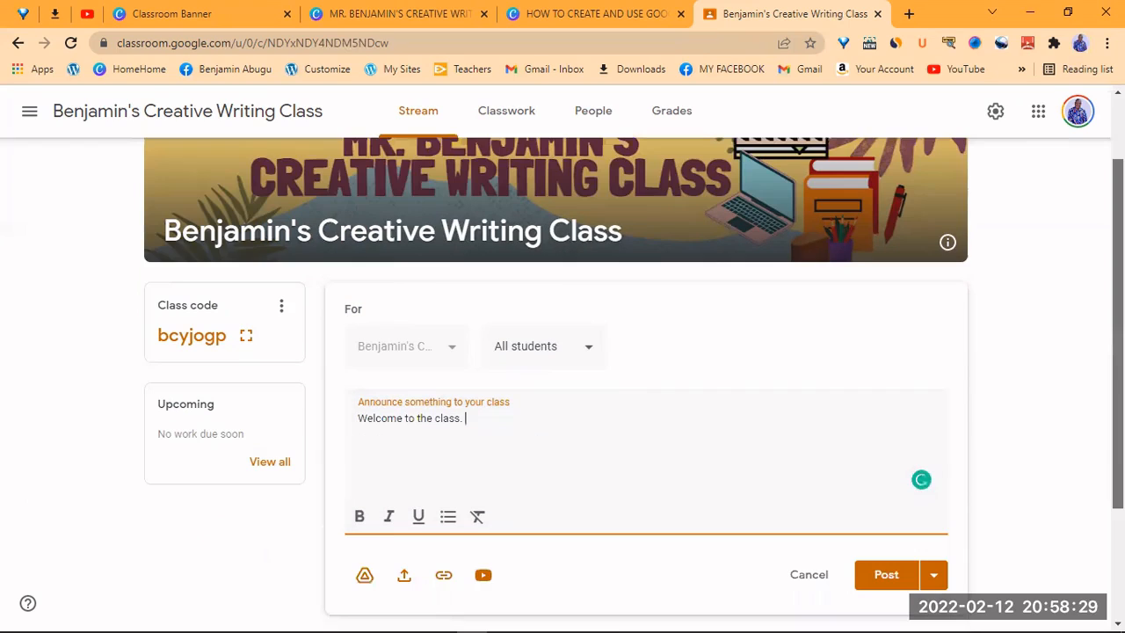
{"action": "scroll", "coordinate": [563, 383], "scroll_direction": "down", "scroll_amount": 1}
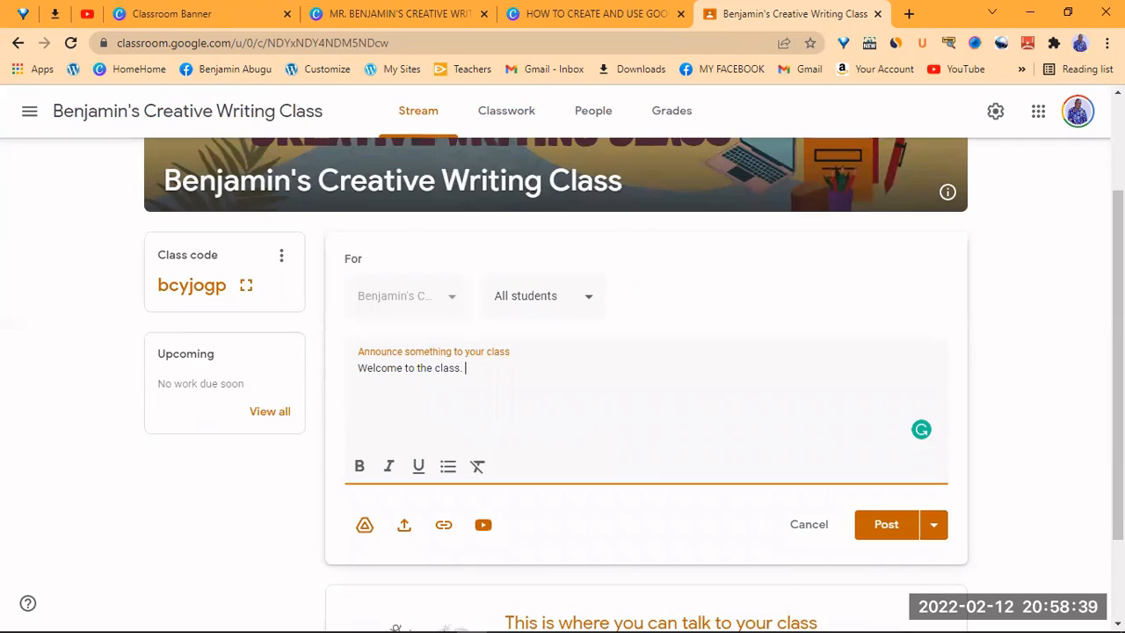
{"action": "key", "text": "Return"}
{"action": "type", "text": "Today's class is on"}
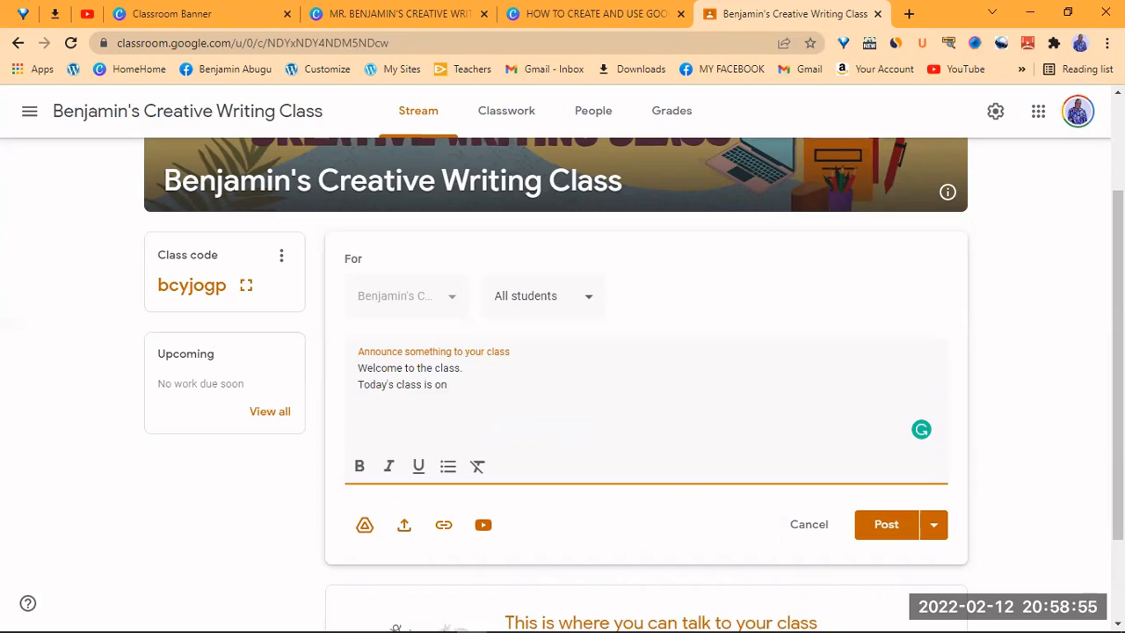
{"action": "type", "text": "19"}
{"action": "key", "text": "BackSpace"}
{"action": "type", "text": "0 steps"}
{"action": "key", "text": "BackSpace"}
{"action": "key", "text": "BackSpace"}
{"action": "key", "text": "BackSpace"}
{"action": "key", "text": "BackSpace"}
{"action": "key", "text": "BackSpace"}
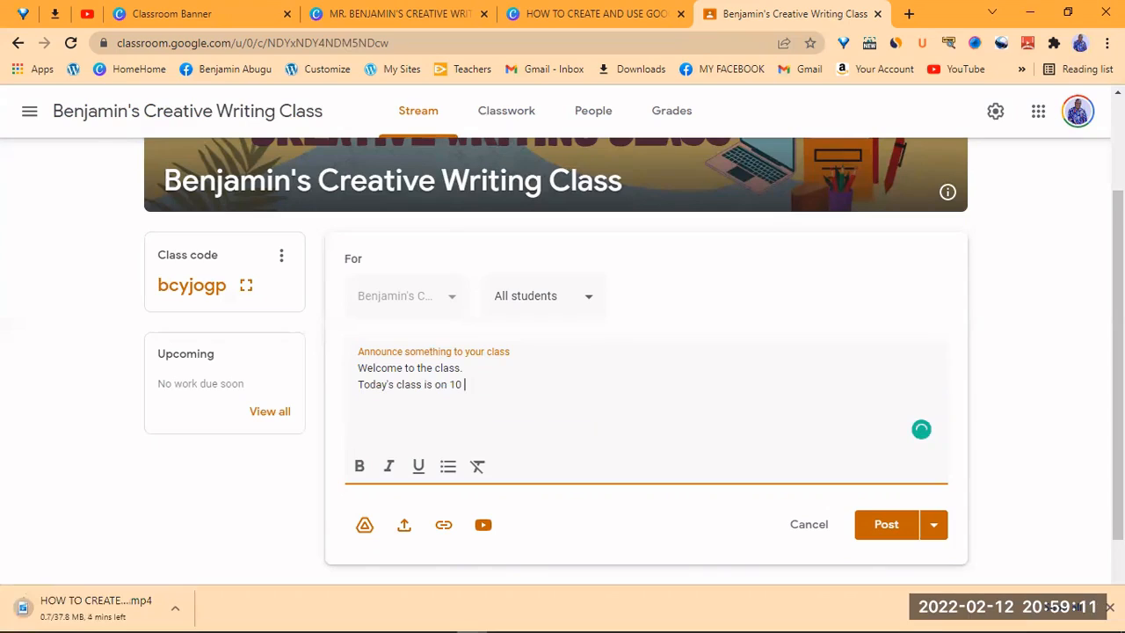
{"action": "key", "text": "BackSpace"}
{"action": "key", "text": "BackSpace"}
{"action": "key", "text": "BackSpace"}
{"action": "key", "text": "BackSpace"}
{"action": "key", "text": "BackSpace"}
{"action": "key", "text": "BackSpace"}
{"action": "key", "text": "BackSpace"}
{"action": "key", "text": "BackSpace"}
{"action": "key", "text": "BackSpace"}
{"action": "key", "text": "BackSpace"}
{"action": "key", "text": "BackSpace"}
{"action": "key", "text": "BackSpace"}
{"action": "key", "text": "BackSpace"}
{"action": "key", "text": "BackSpace"}
{"action": "key", "text": "BackSpace"}
{"action": "key", "text": "BackSpace"}
{"action": "key", "text": "BackSpace"}
{"action": "key", "text": "BackSpace"}
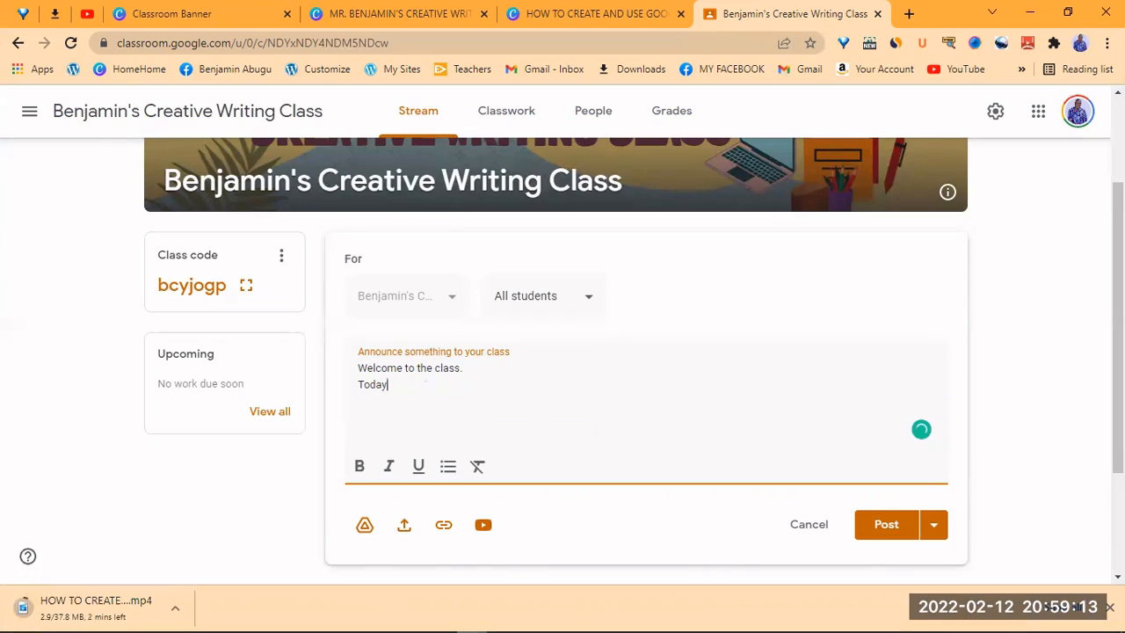
{"action": "type", "text": "class is on"}
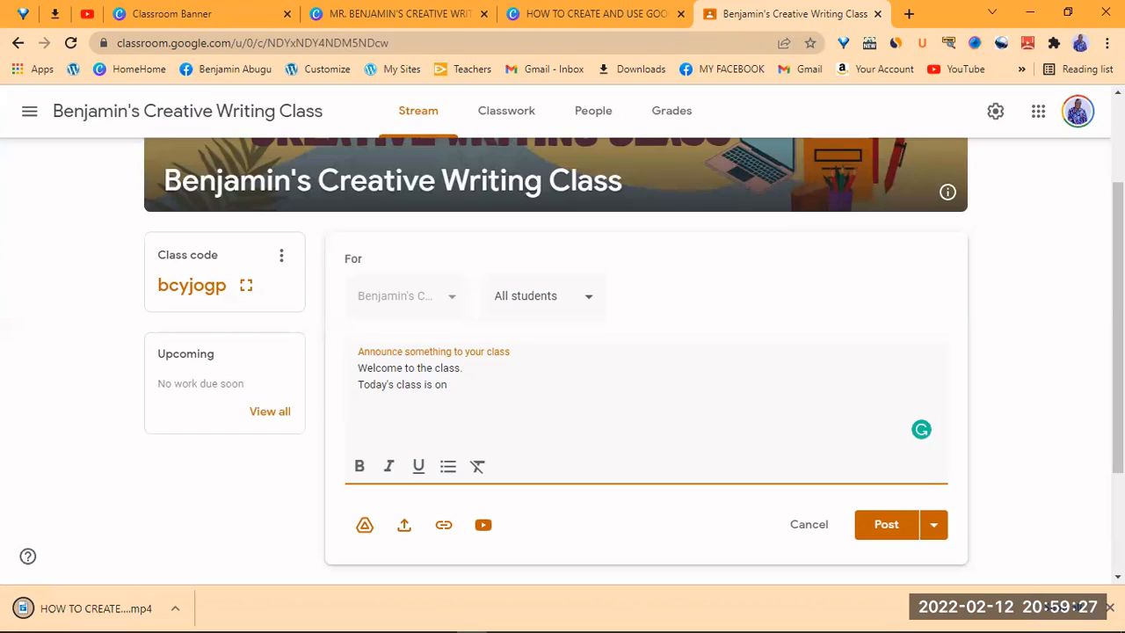
{"action": "type", "text": "the 5-s"}
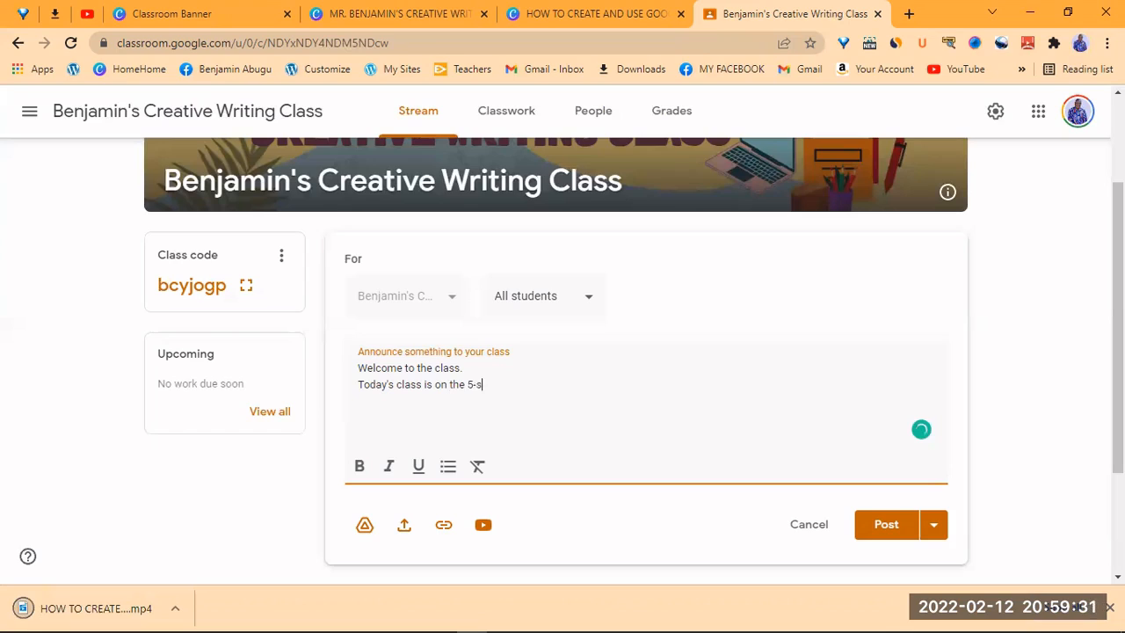
{"action": "type", "text": "tep writing pro"}
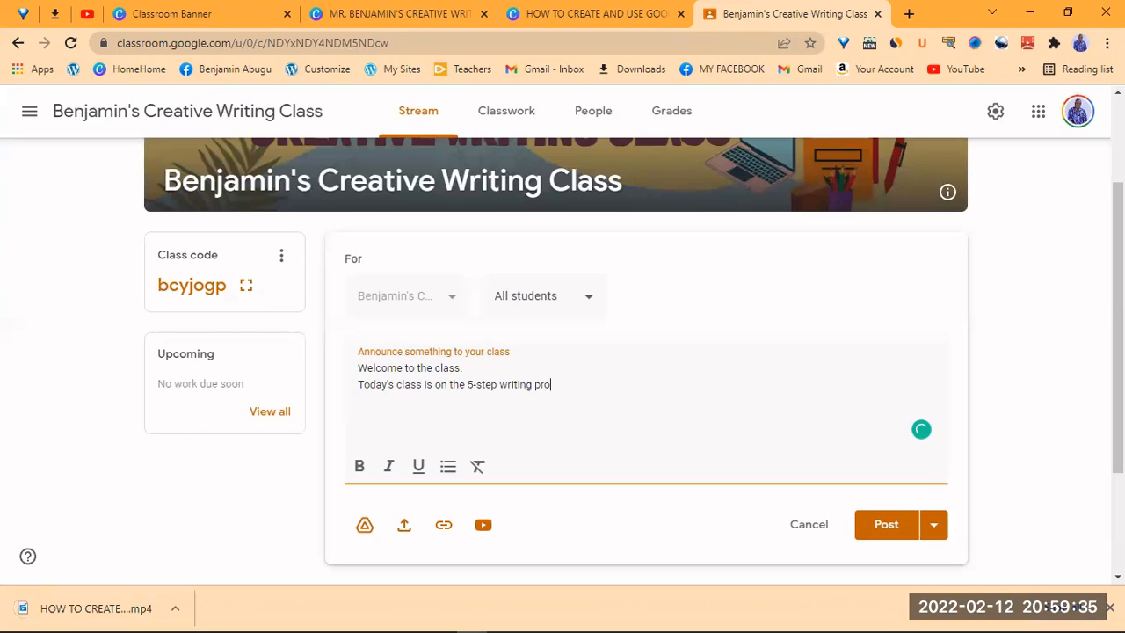
{"action": "type", "text": "cess."}
- Ask students to watch the audio-visual lecture and give a summary of what they learned from it
{"action": "type", "text": "Watch the au"}
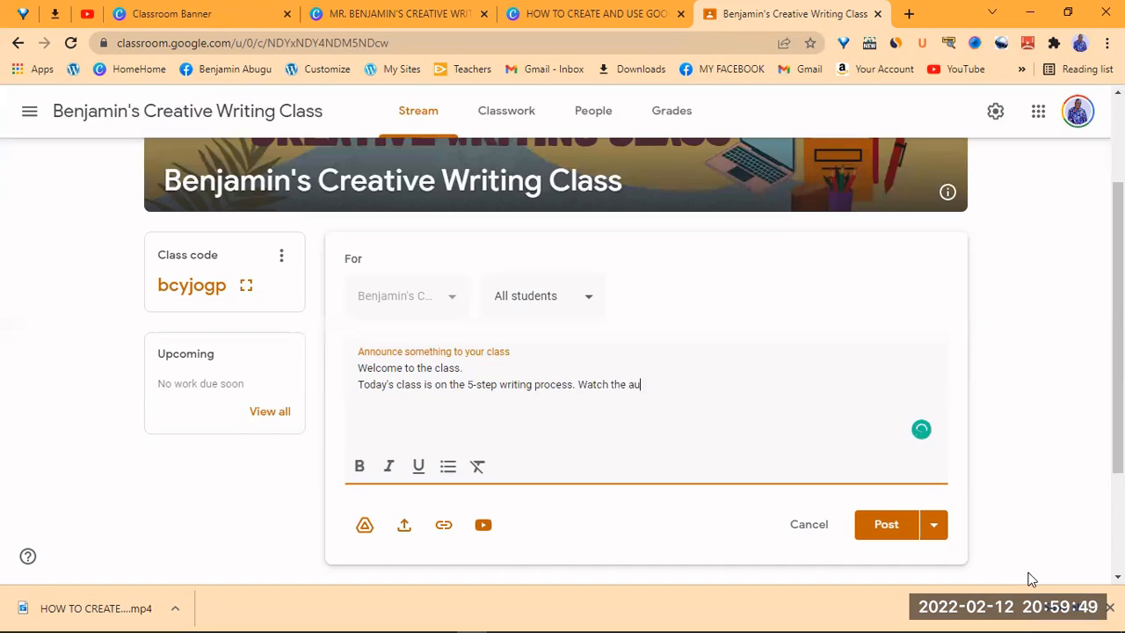
{"action": "type", "text": "dio-visual lecture"}
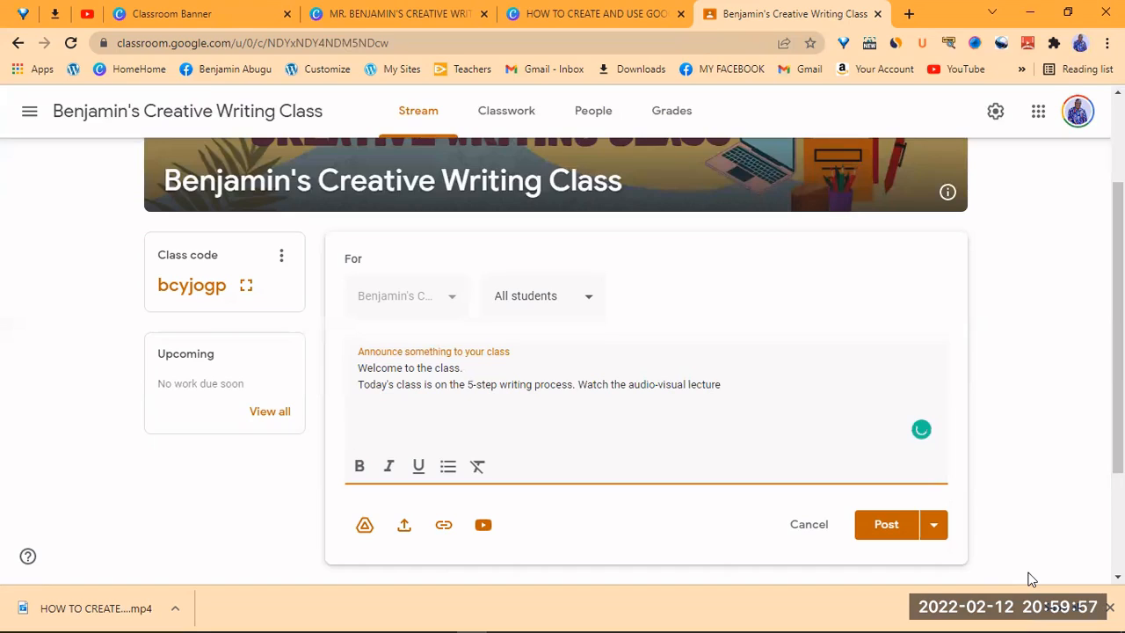
{"action": "type", "text": " a"}
{"action": "type", "text": "nd "}
{"action": "type", "text": "s"}
{"action": "type", "text": "ummarize"}
{"action": "key", "text": "BackSpace"}
{"action": "key", "text": "BackSpace"}
{"action": "key", "text": "BackSpace"}
{"action": "key", "text": "BackSpace"}
{"action": "key", "text": "BackSpace"}
{"action": "key", "text": "BackSpace"}
{"action": "key", "text": "BackSpace"}
{"action": "key", "text": "BackSpace"}
{"action": "key", "text": "BackSpace"}
{"action": "key", "text": "BackSpace"}
{"action": "type", "text": "give a summary"}
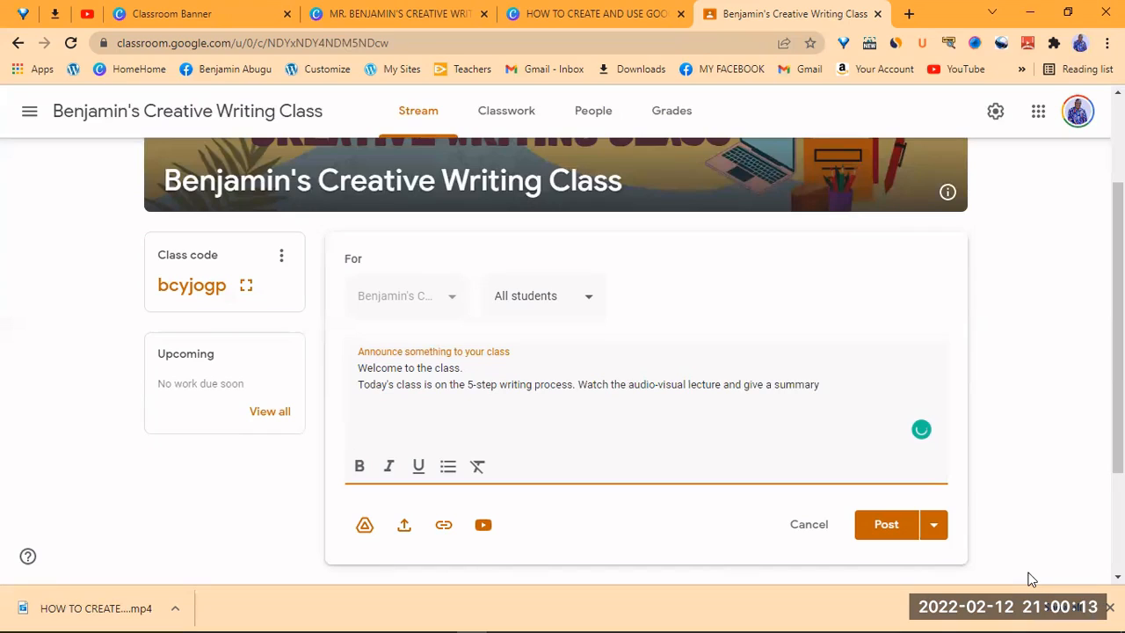
{"action": "type", "text": " of what you learned from"}
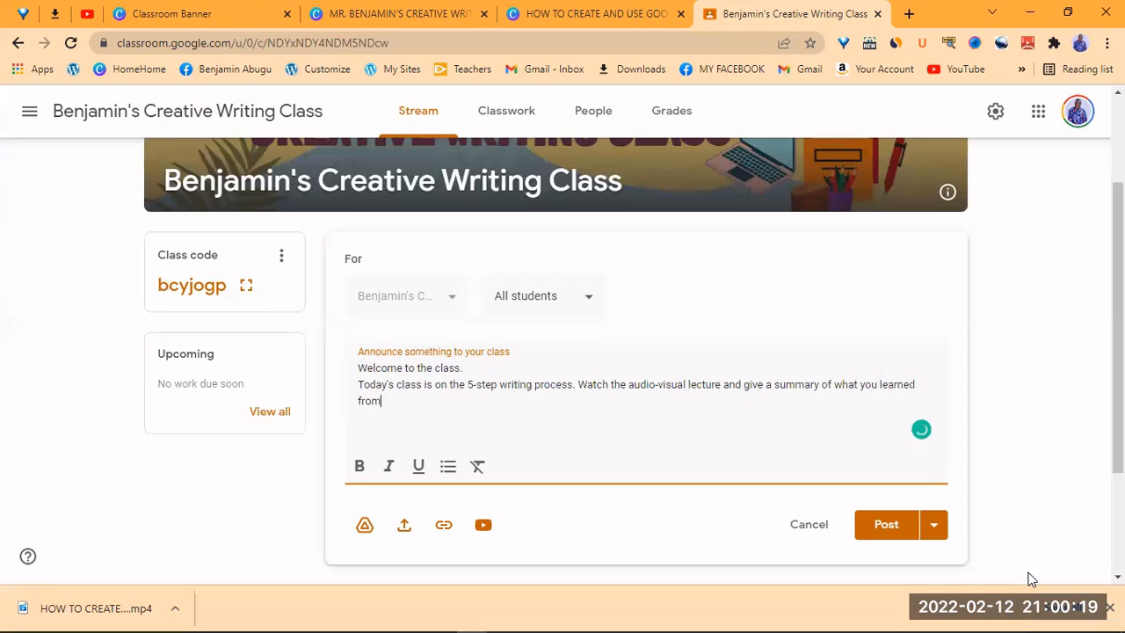
{"action": "type", "text": " it."}
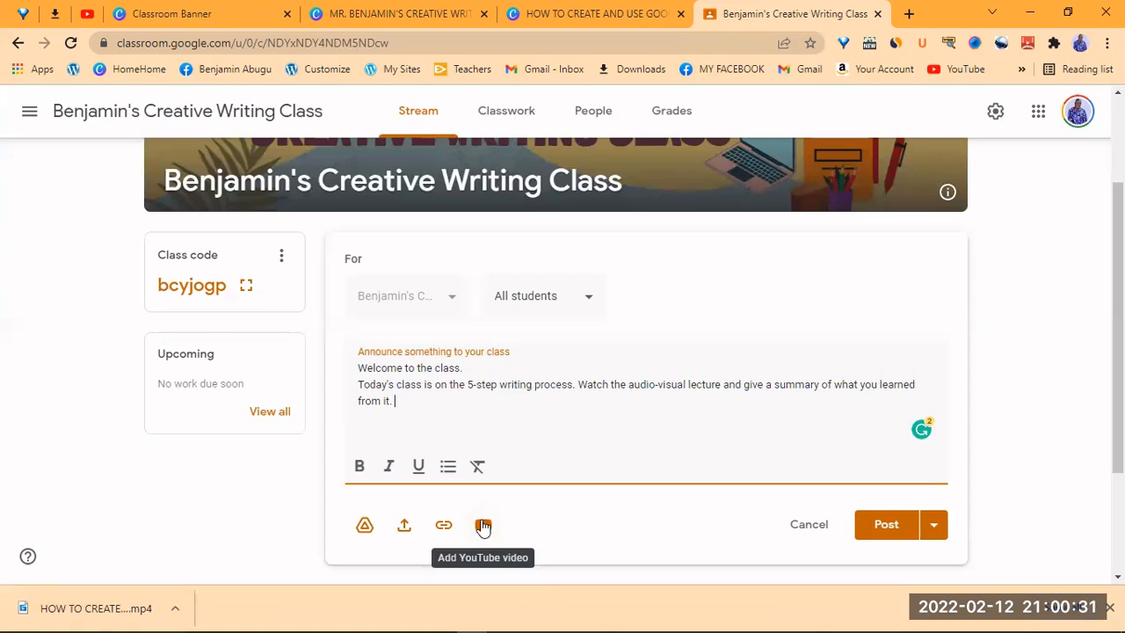
{"action": "left_click", "coordinate": [483, 526]}
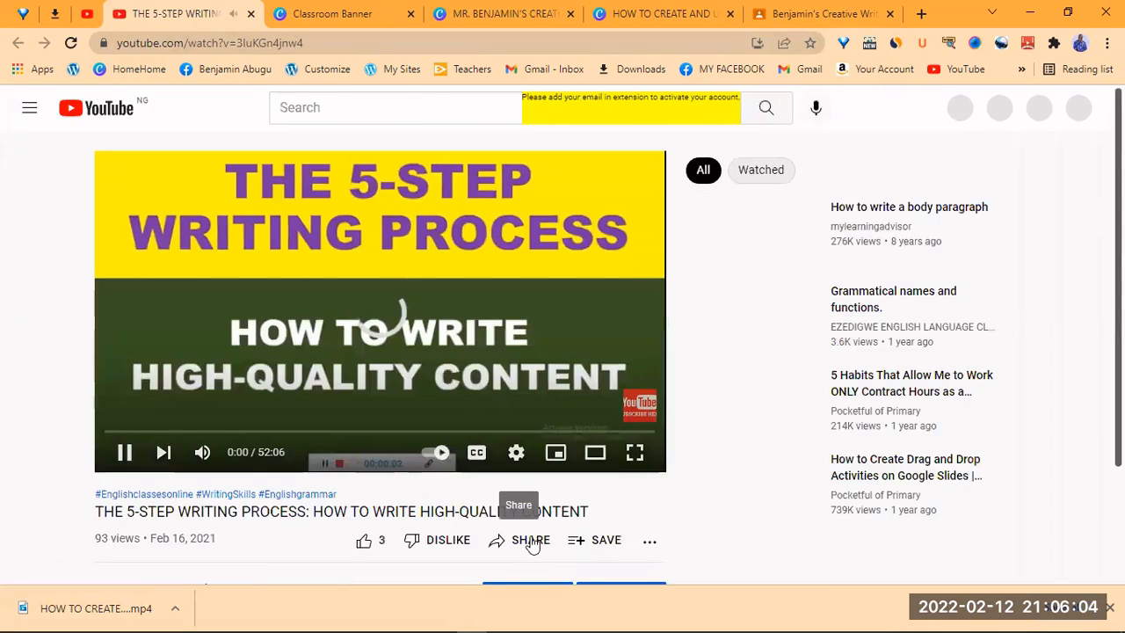
- Copy the 5-step writing process video's share link and return to the Classroom tab
{"action": "left_click", "coordinate": [530, 542]}
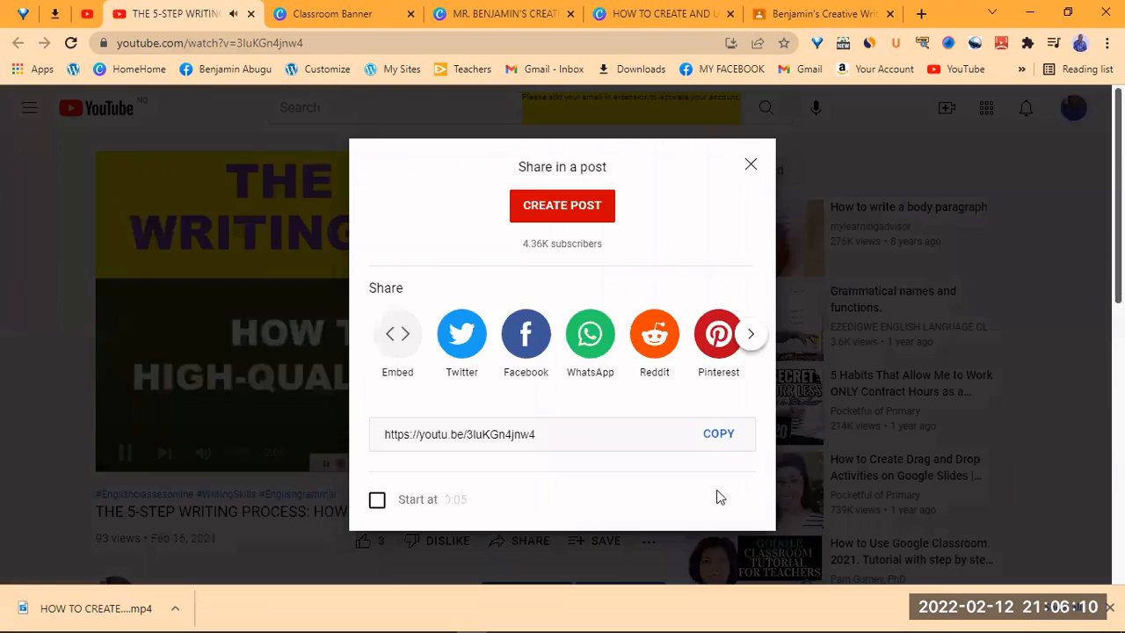
{"action": "left_click", "coordinate": [714, 436]}
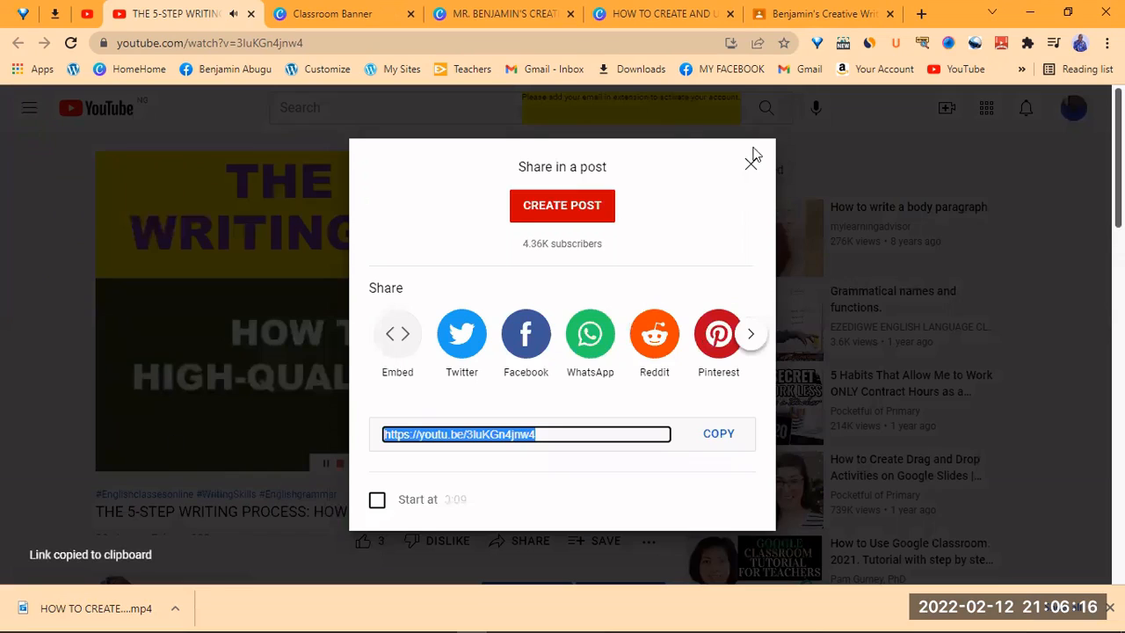
{"action": "left_click", "coordinate": [148, 474]}
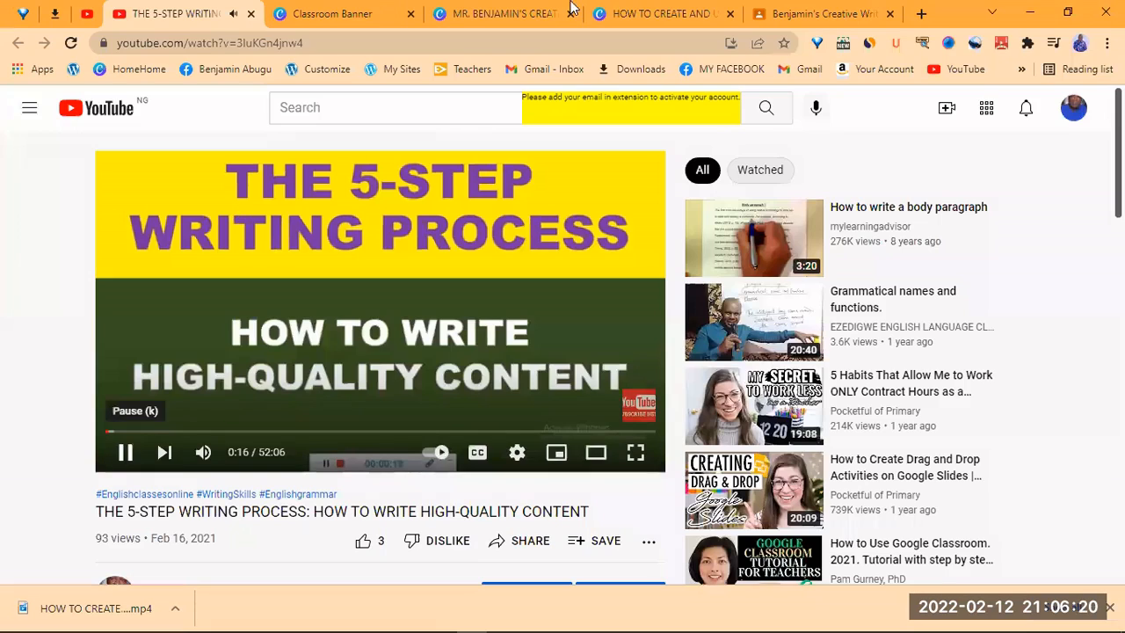
{"action": "left_click", "coordinate": [790, 14]}
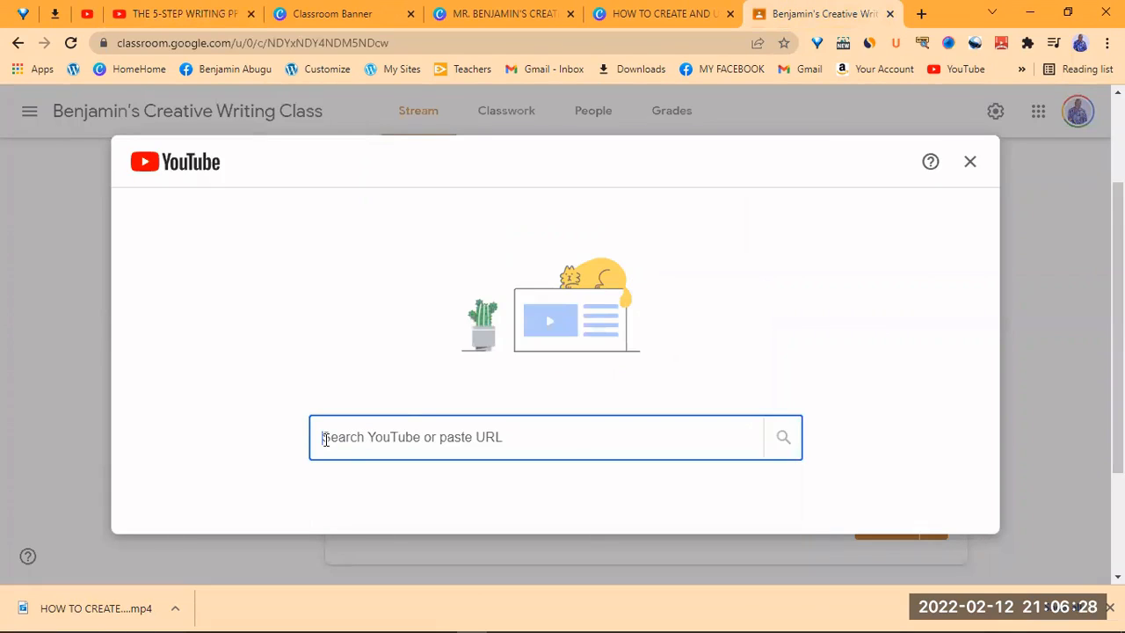
- Paste the share link into the YouTube search and add THE 5-STEP WRITING PROCESS video
{"action": "right_click", "coordinate": [325, 447]}
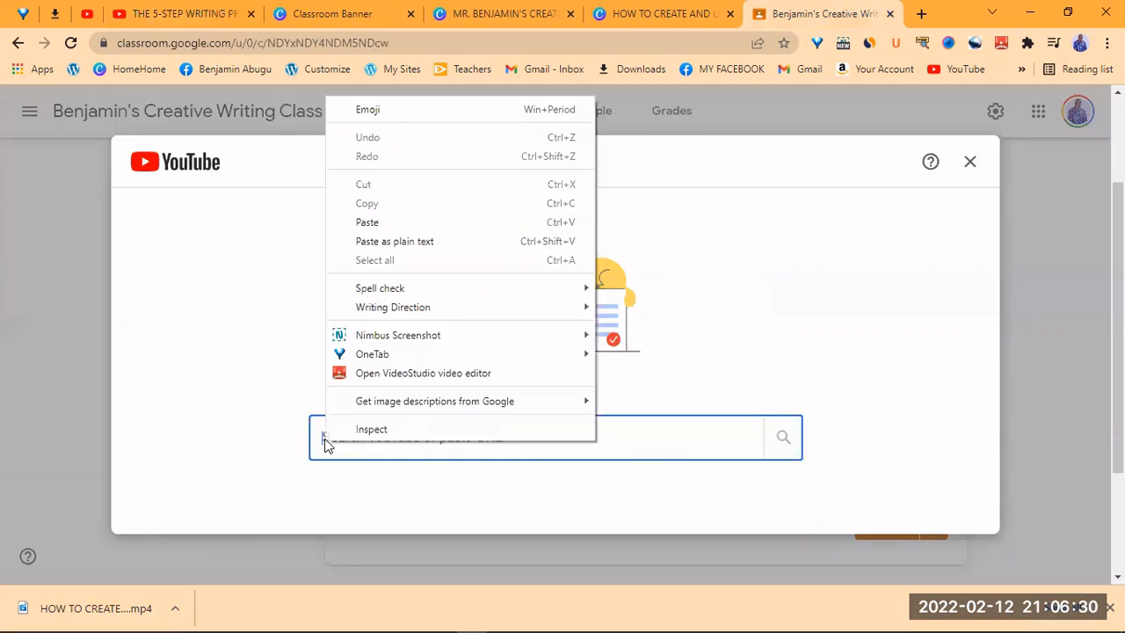
{"action": "left_click", "coordinate": [384, 224]}
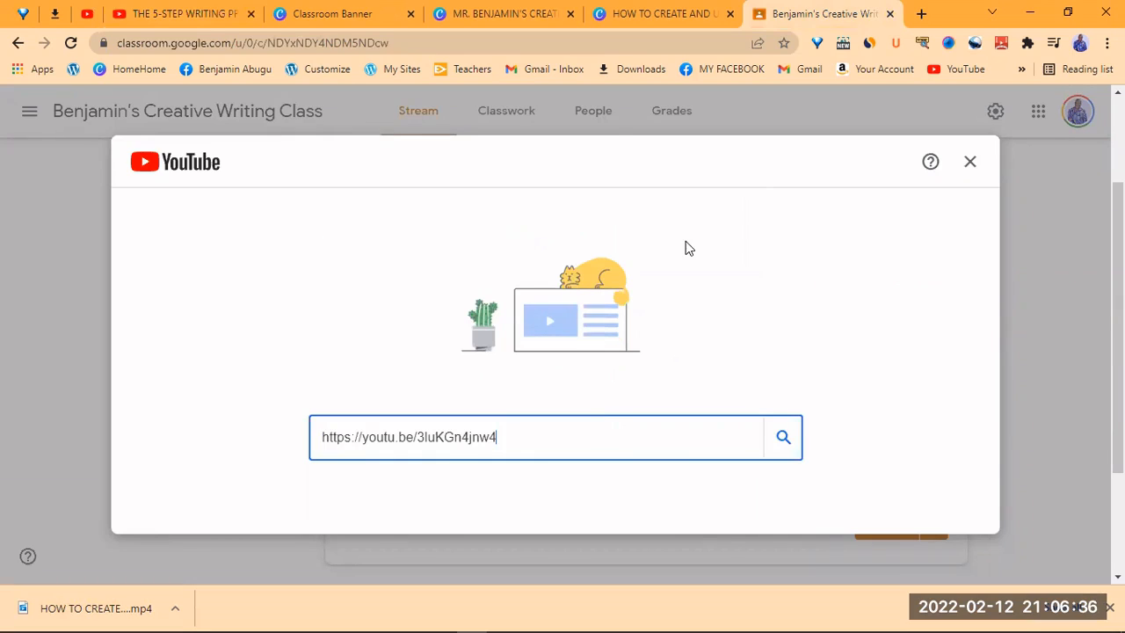
{"action": "left_click", "coordinate": [782, 441]}
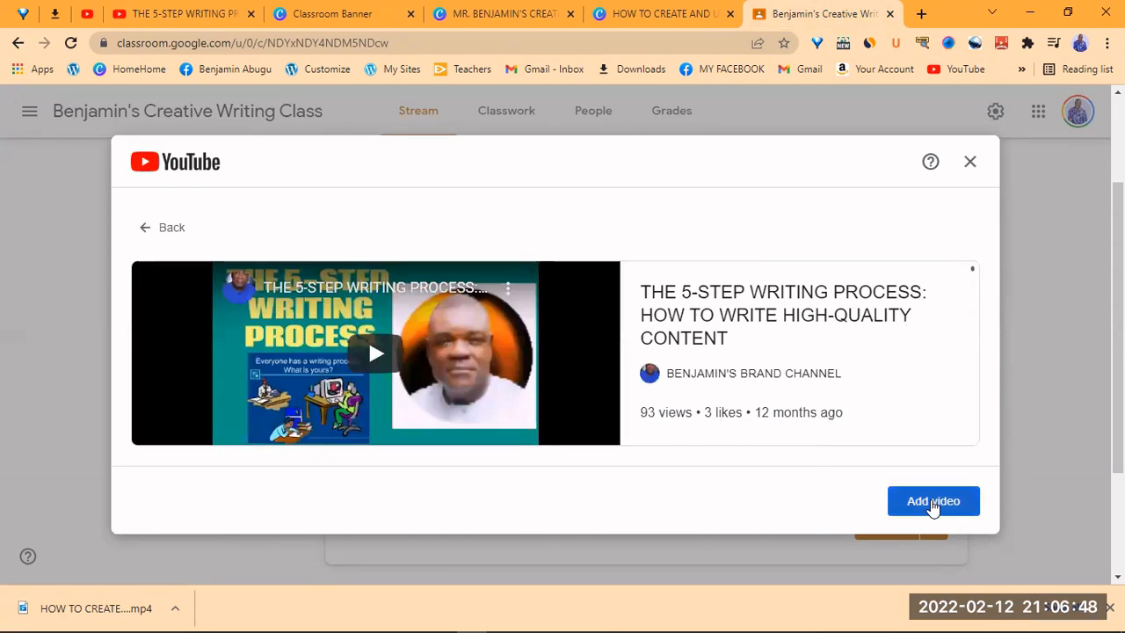
{"action": "left_click", "coordinate": [932, 508]}
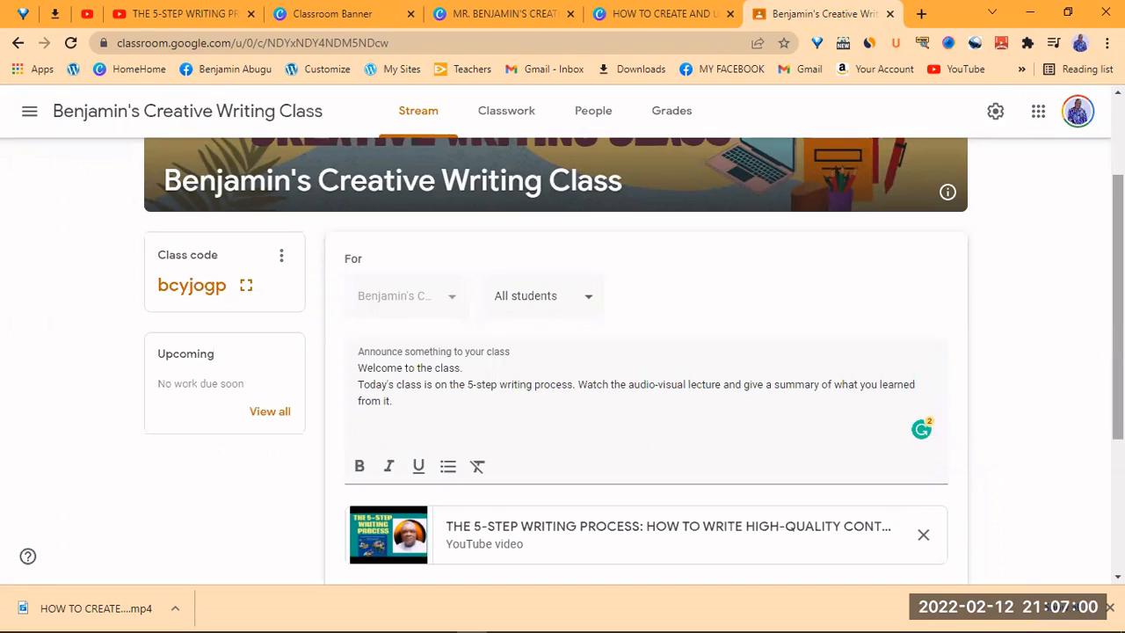
- Post the welcome announcement with the attached lecture and check it on the Stream
{"action": "scroll", "coordinate": [646, 360], "scroll_direction": "down", "scroll_amount": 2}
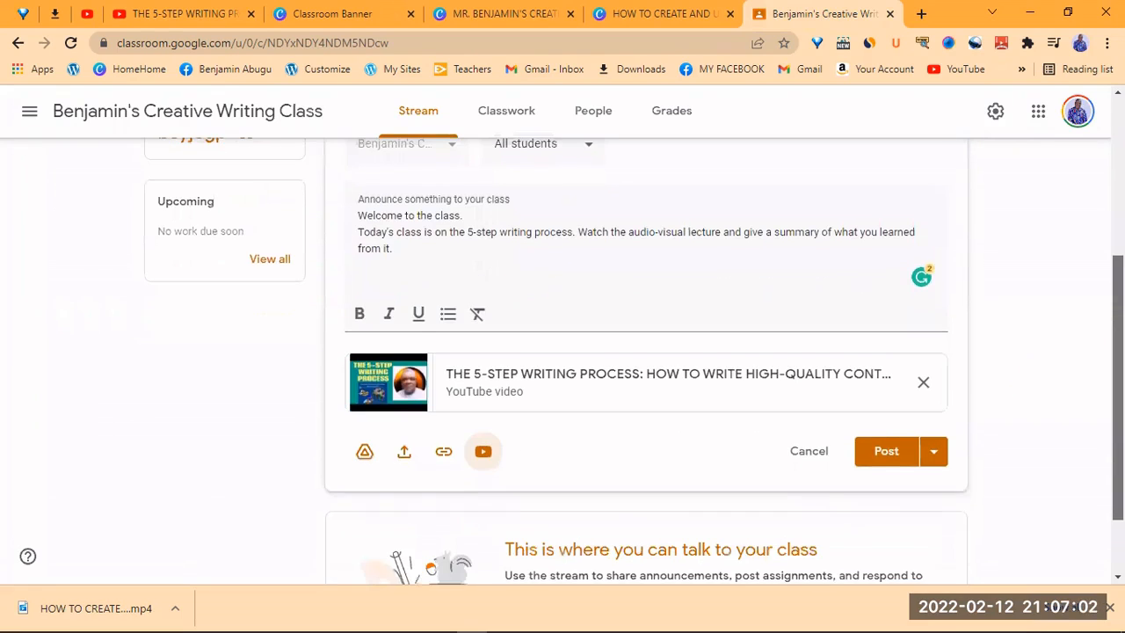
{"action": "left_click_drag", "start_coordinate": [1119, 422], "coordinate": [1119, 445]}
{"action": "left_click", "coordinate": [886, 415]}
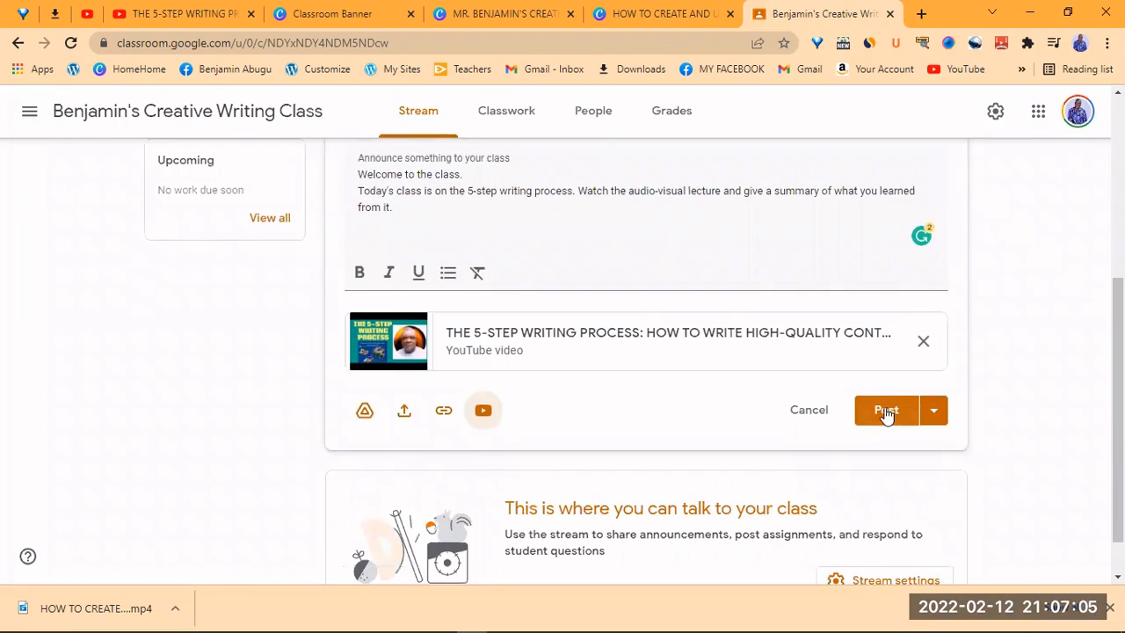
{"action": "left_click", "coordinate": [932, 416]}
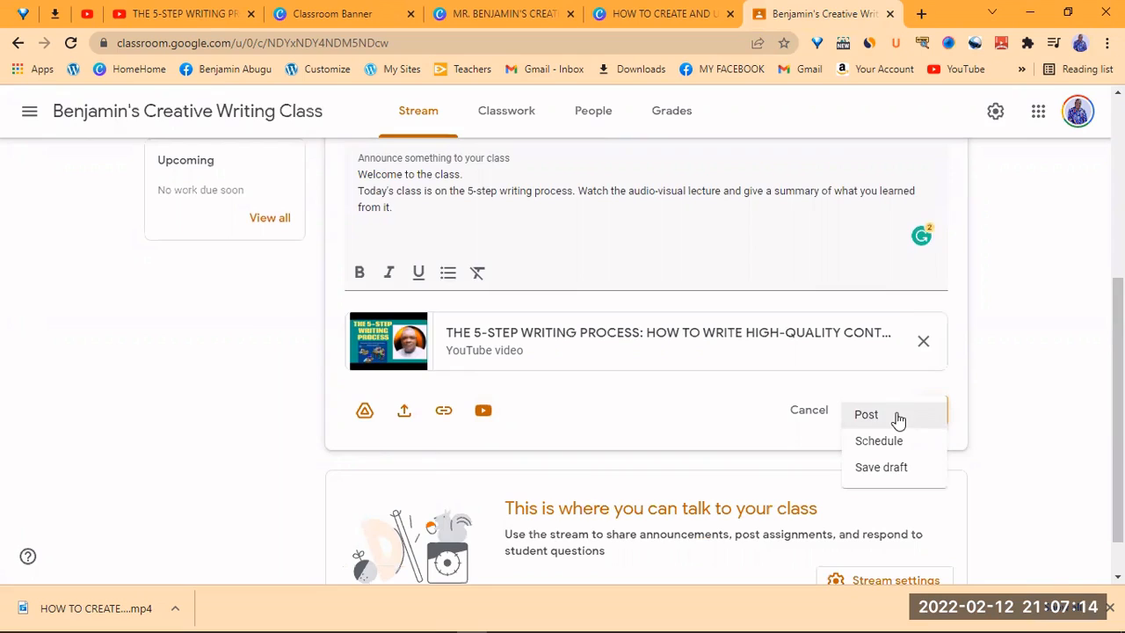
{"action": "left_click", "coordinate": [867, 419]}
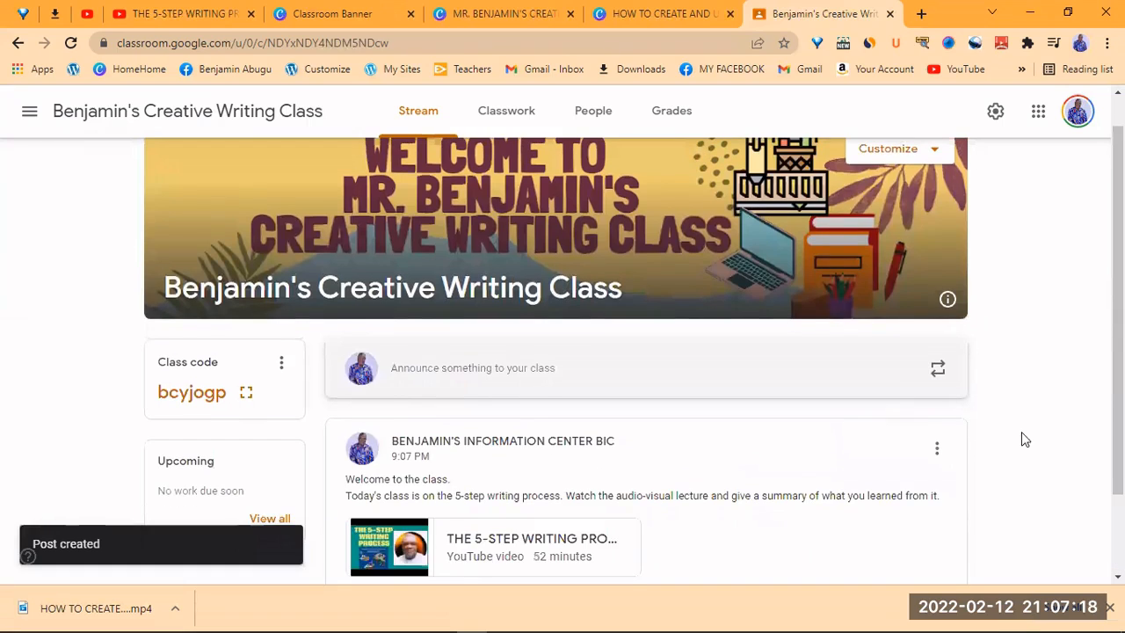
{"action": "scroll", "coordinate": [633, 360], "scroll_direction": "down", "scroll_amount": 2}
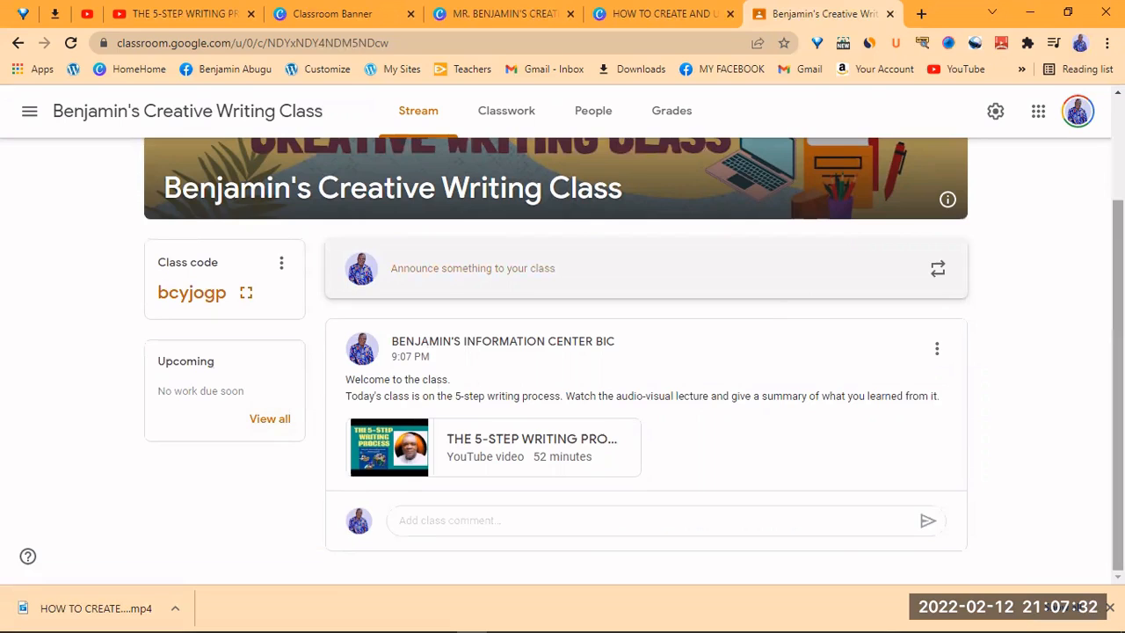
{"action": "scroll", "coordinate": [563, 352], "scroll_direction": "up", "scroll_amount": 2}
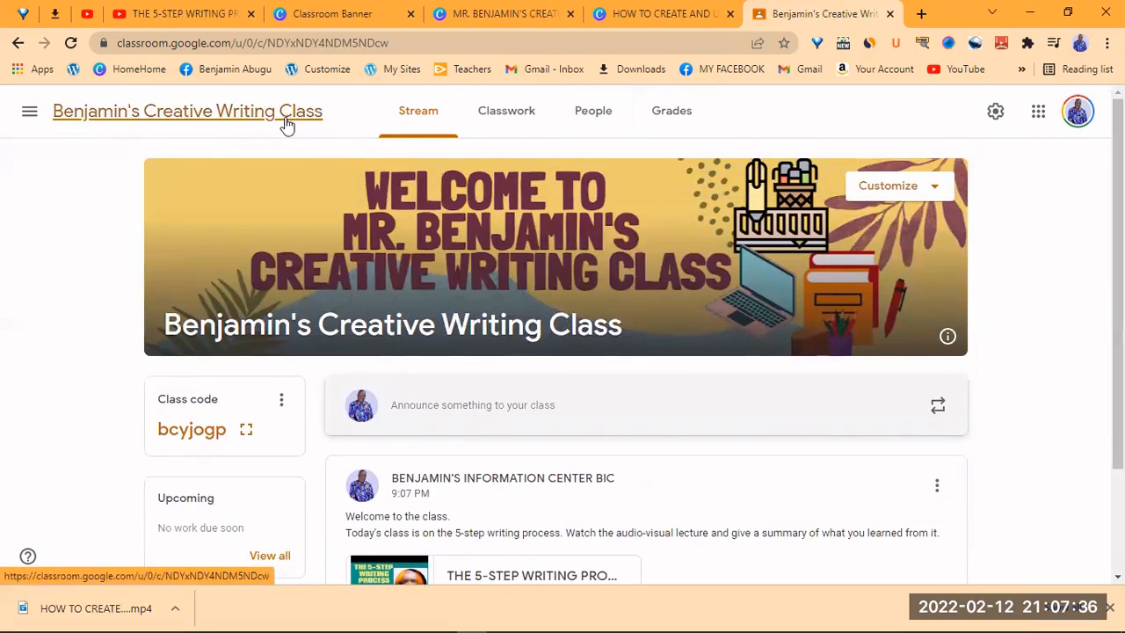
- Switch to the Classwork page, which has no assignments or topics yet
{"action": "left_click", "coordinate": [507, 115]}
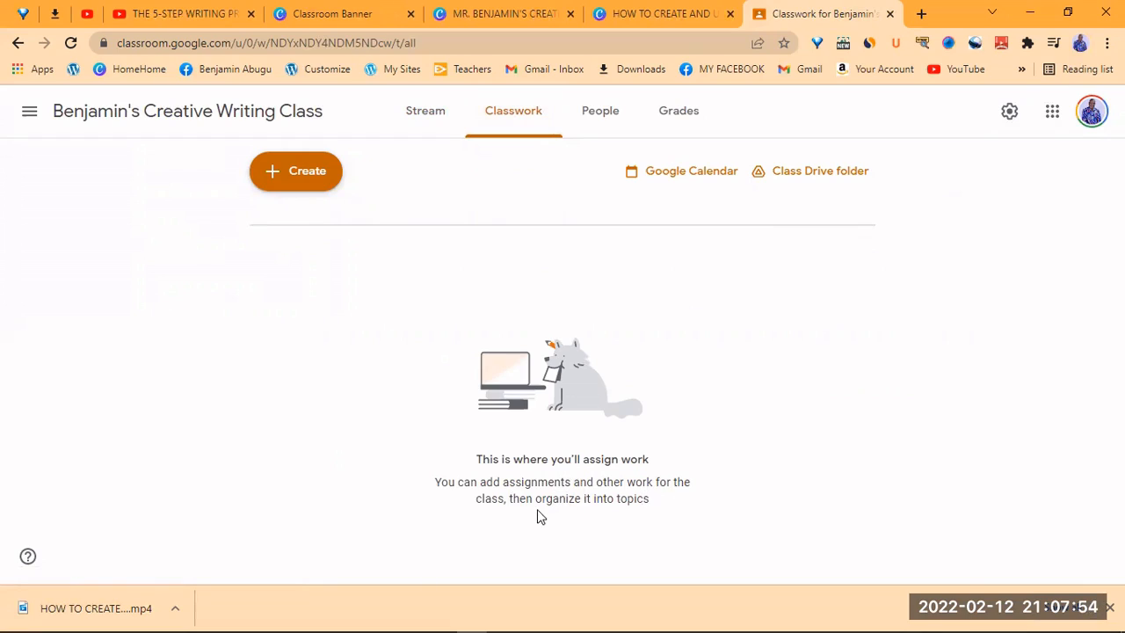
- On the People page, invite a student by entering their Gmail address
{"action": "left_click", "coordinate": [600, 112]}
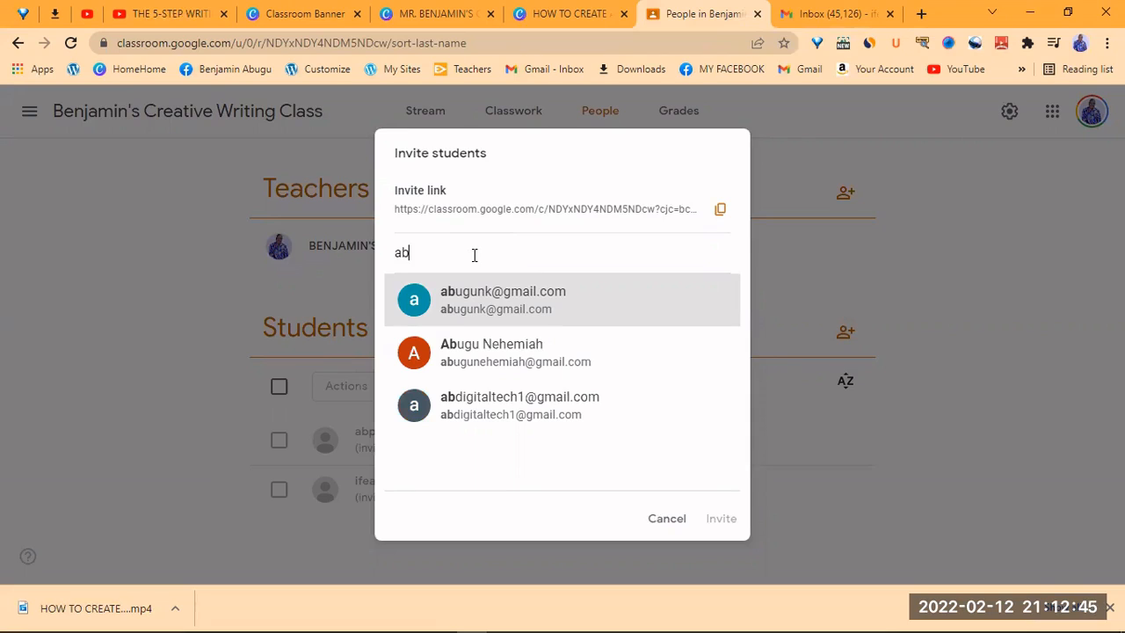
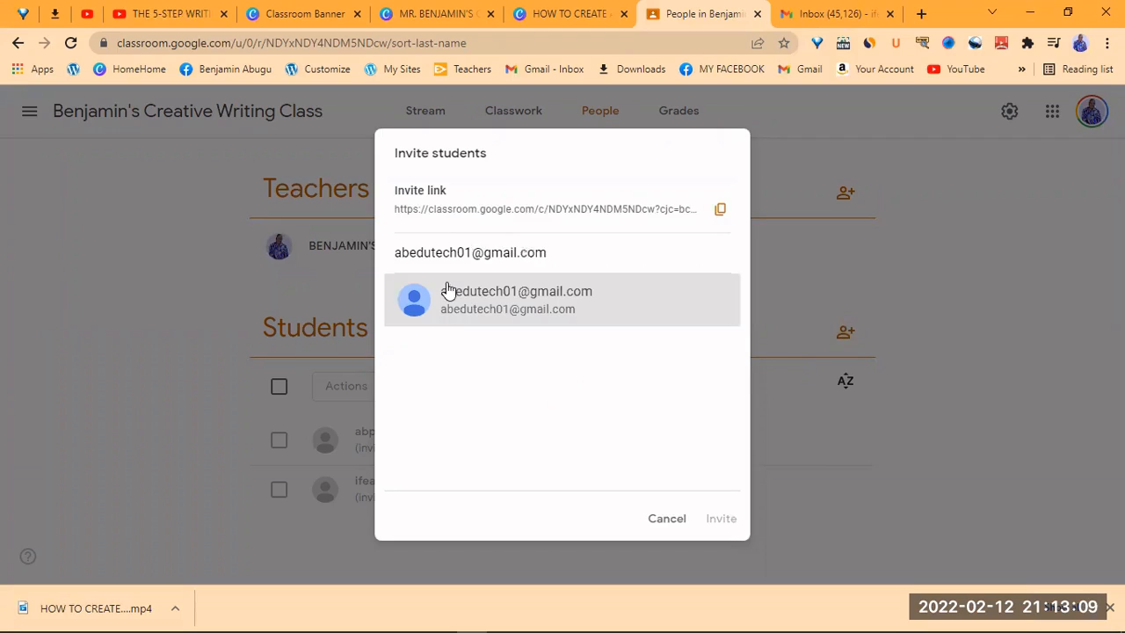
{"action": "left_click", "coordinate": [472, 304]}
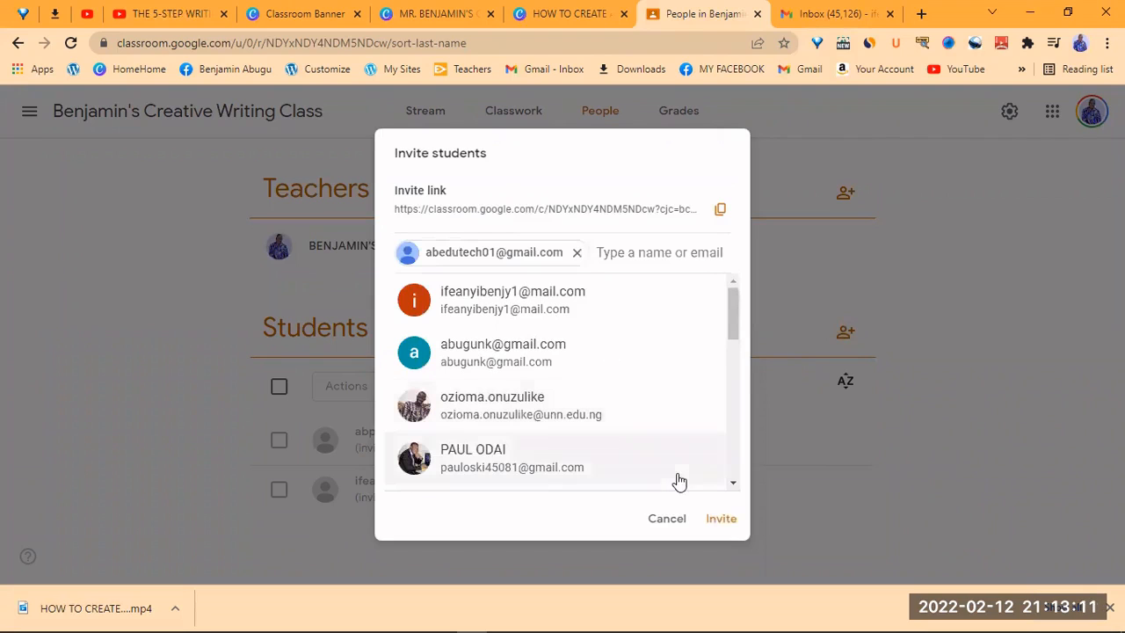
{"action": "left_click", "coordinate": [719, 519]}
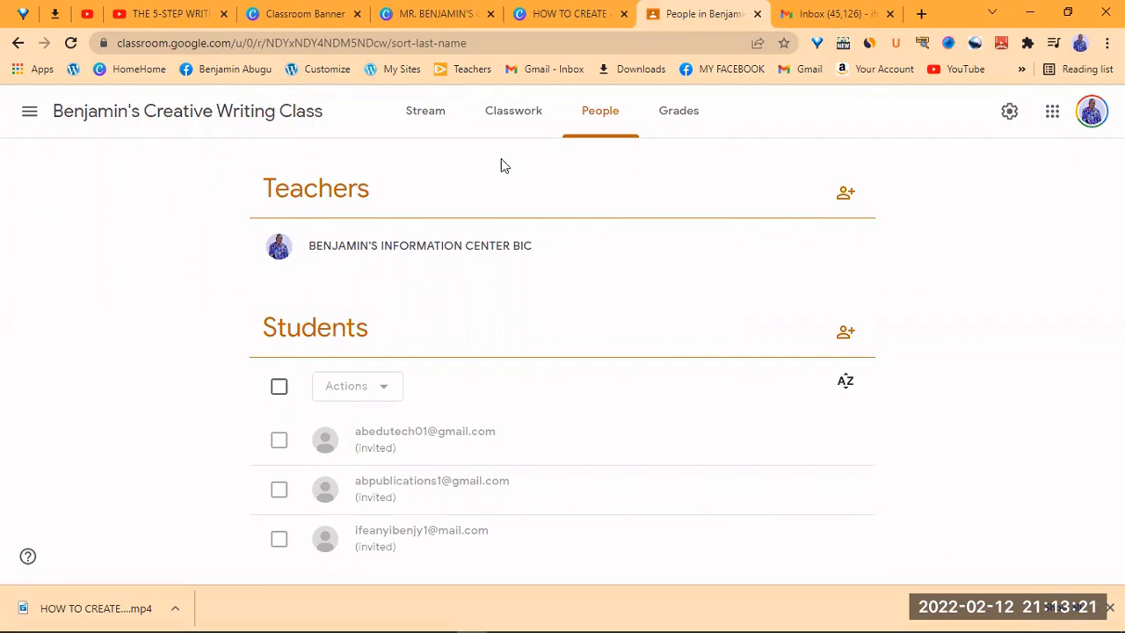
- Switch Gmail to the invited student's account to see the class invitation
{"action": "left_click", "coordinate": [840, 22]}
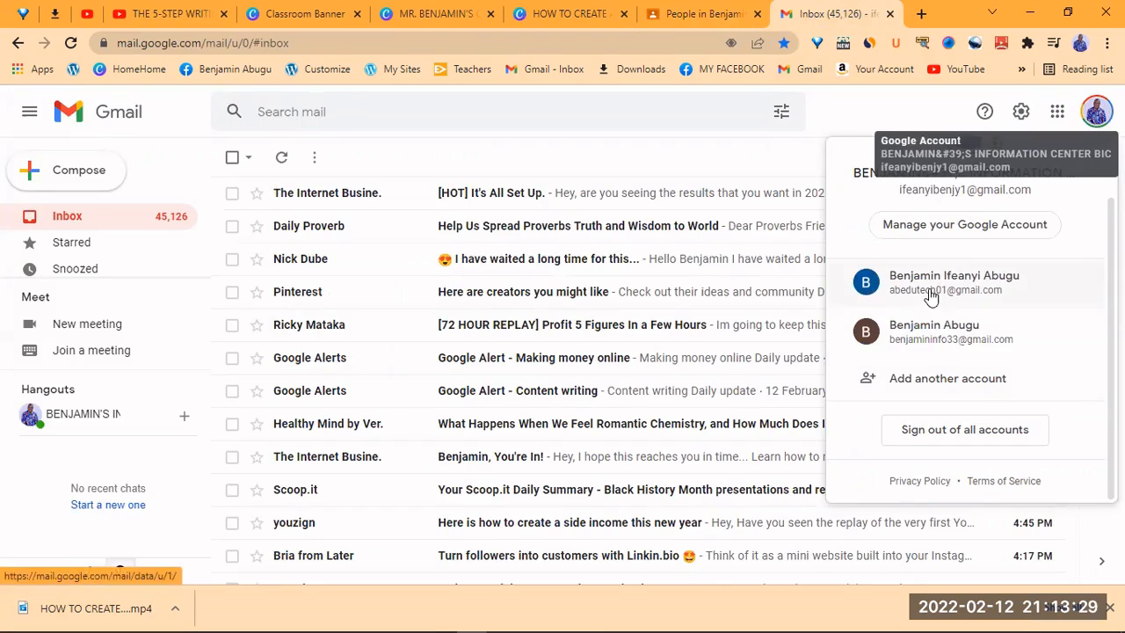
{"action": "left_click", "coordinate": [930, 295]}
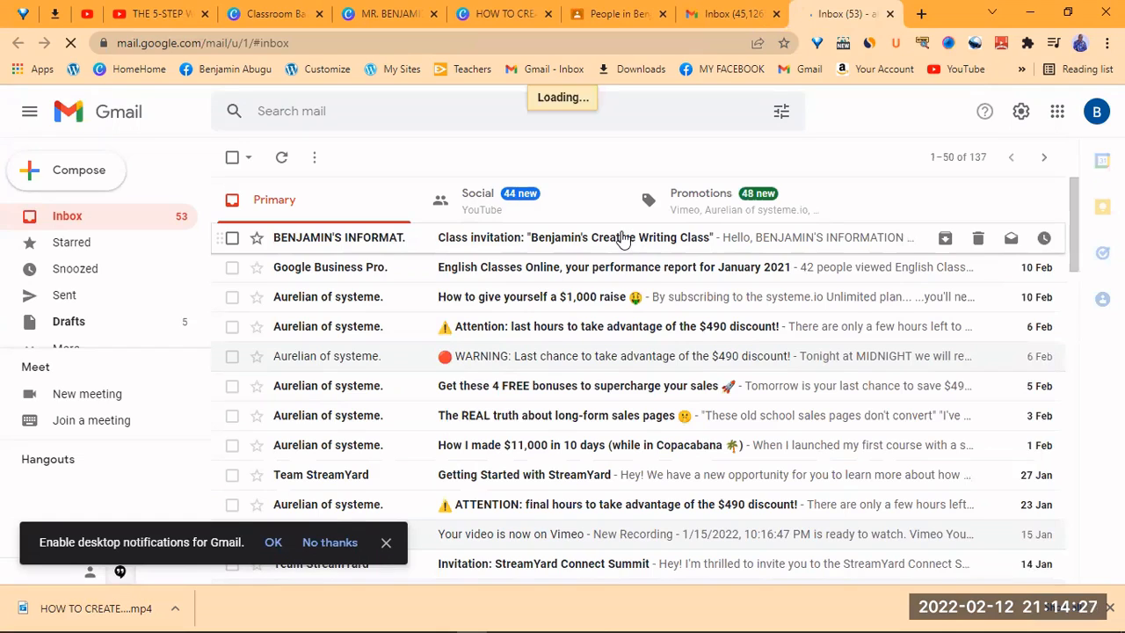
- Open the Creative Writing Class invitation email and join the class
{"action": "left_click", "coordinate": [622, 239]}
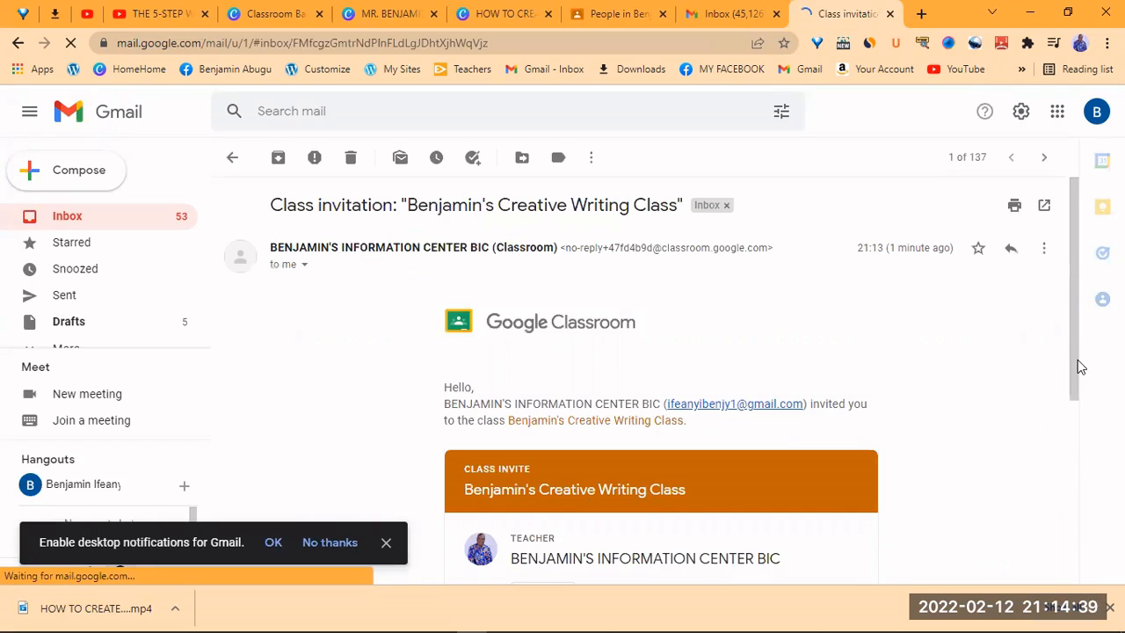
{"action": "left_click_drag", "start_coordinate": [1076, 389], "coordinate": [1052, 482]}
{"action": "scroll", "coordinate": [598, 363], "scroll_direction": "down", "scroll_amount": 1}
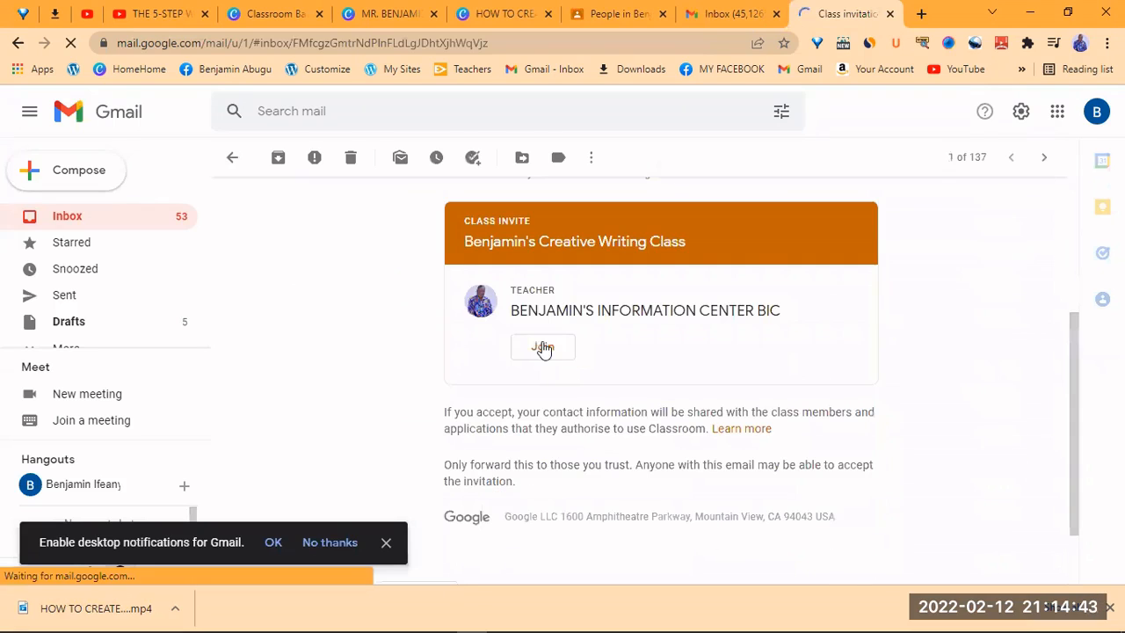
{"action": "left_click", "coordinate": [542, 348]}
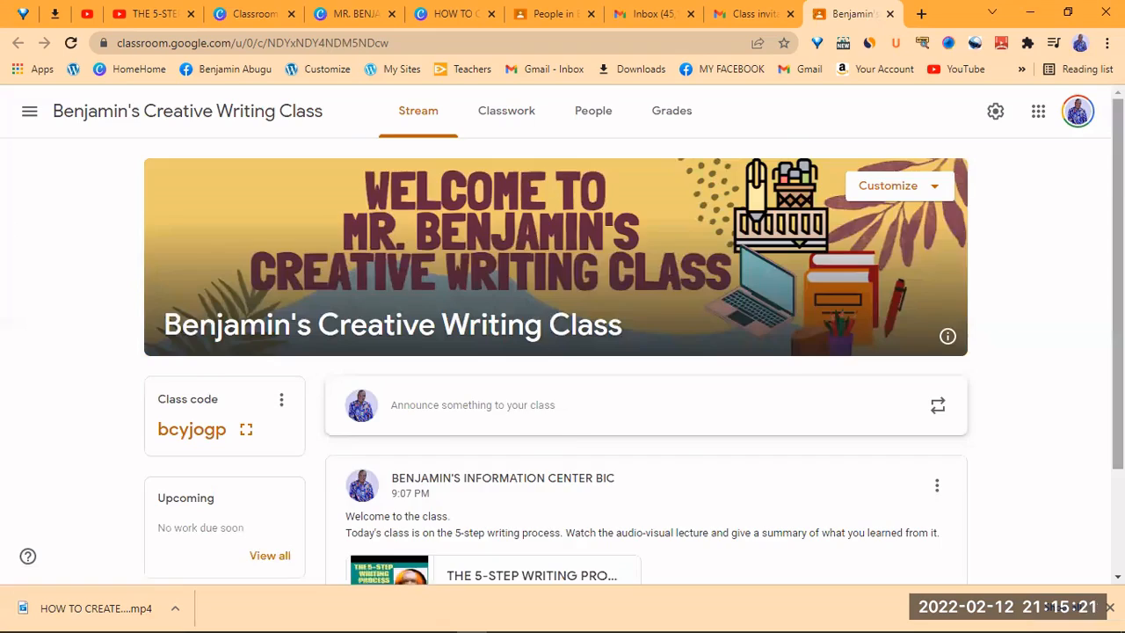
{"action": "scroll", "coordinate": [562, 360], "scroll_direction": "down", "scroll_amount": 2}
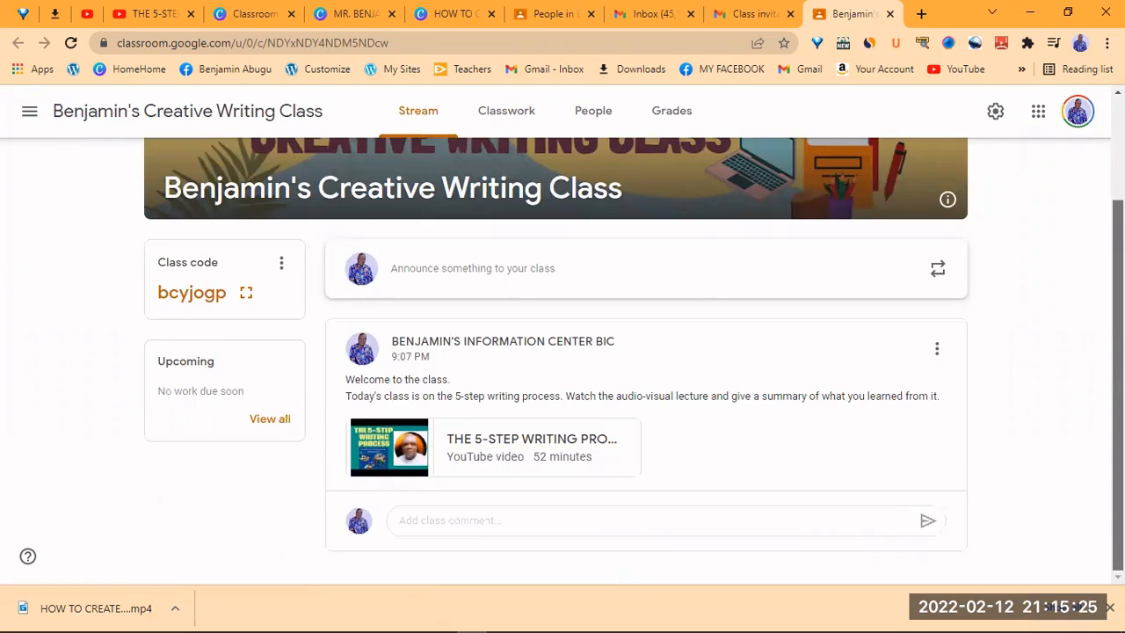
{"action": "scroll", "coordinate": [555, 351], "scroll_direction": "up", "scroll_amount": 1}
{"action": "scroll", "coordinate": [748, 382], "scroll_direction": "up", "scroll_amount": 2}
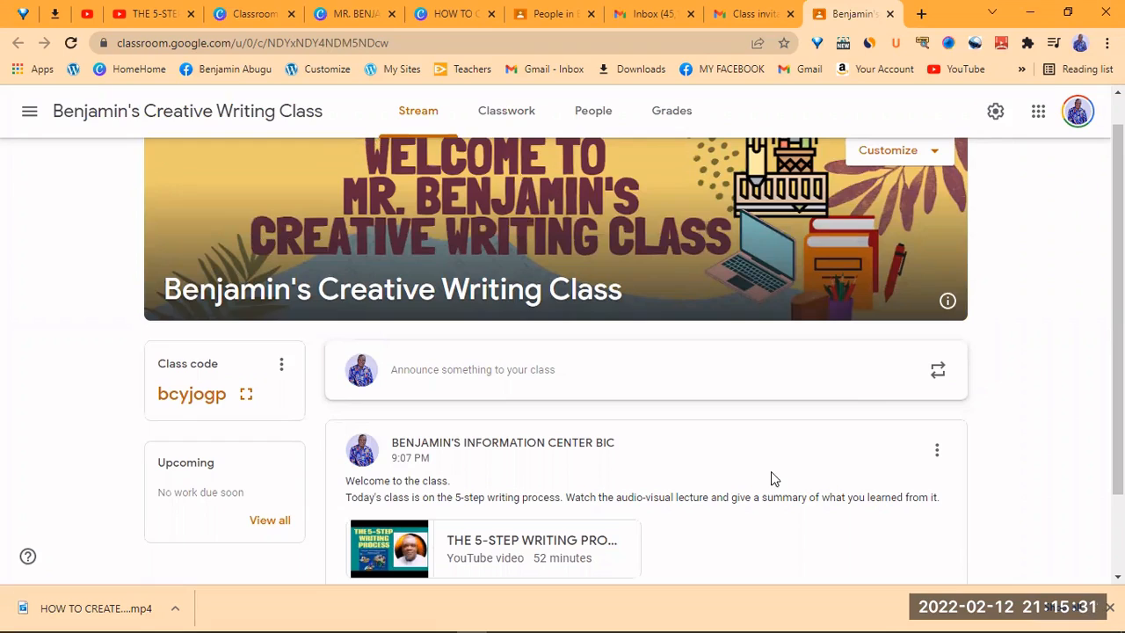
{"action": "scroll", "coordinate": [633, 351], "scroll_direction": "down", "scroll_amount": 1}
{"action": "scroll", "coordinate": [788, 540], "scroll_direction": "up", "scroll_amount": 1}
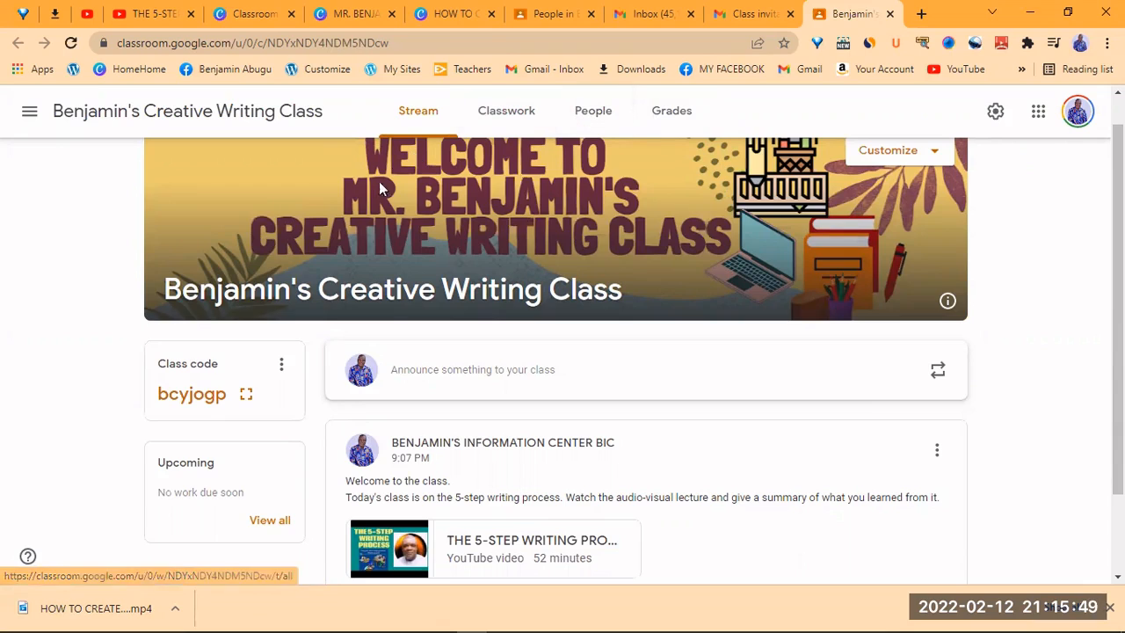
- Copy the class invite link from the Class code card's menu
{"action": "left_click", "coordinate": [279, 364]}
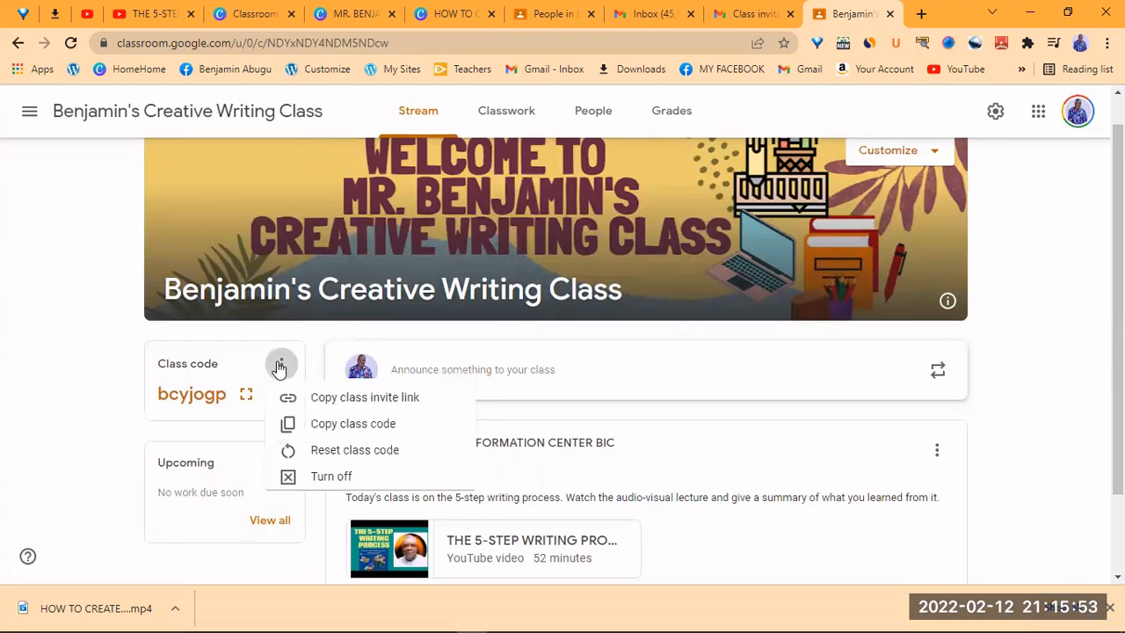
{"action": "left_click", "coordinate": [351, 403]}
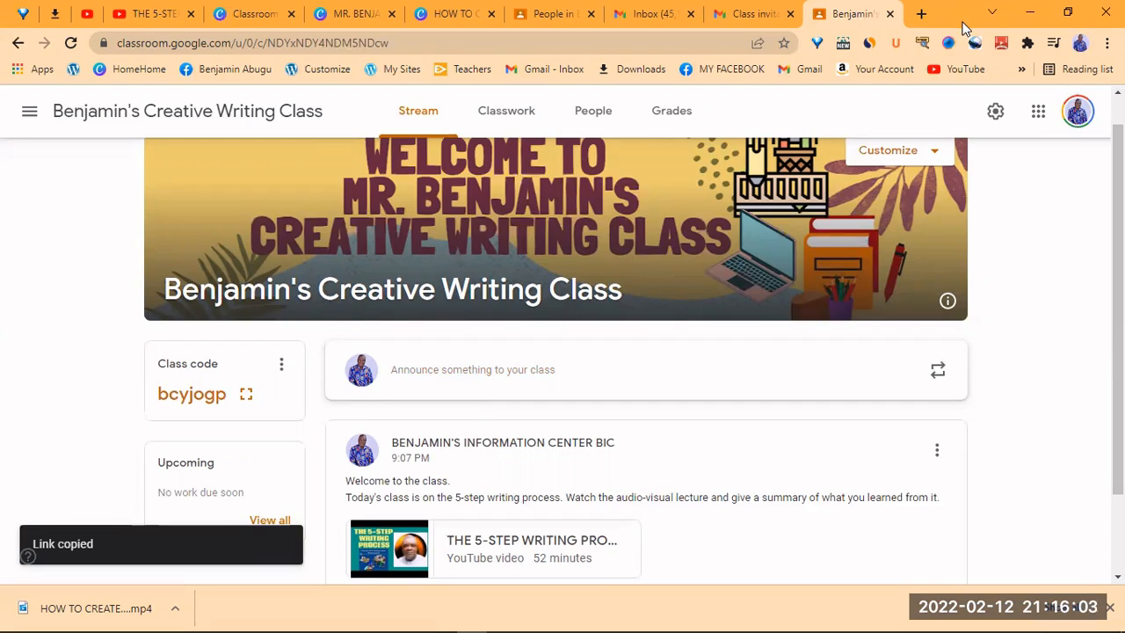
- Paste the class invite link into a new Chrome tab and load it
{"action": "left_click", "coordinate": [923, 15]}
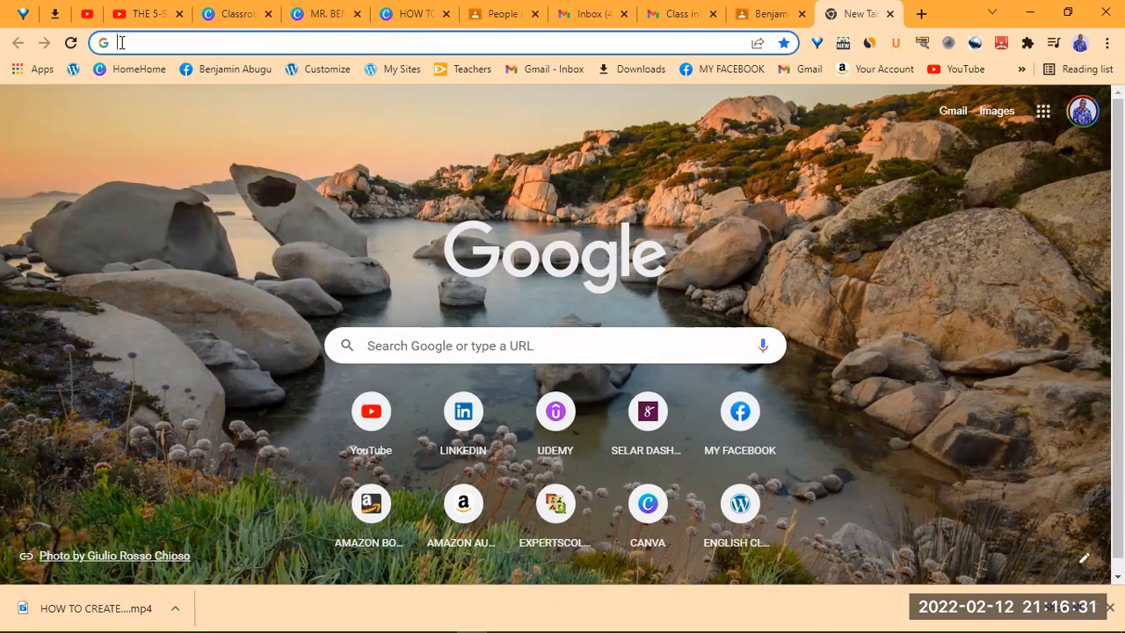
{"action": "right_click", "coordinate": [123, 43]}
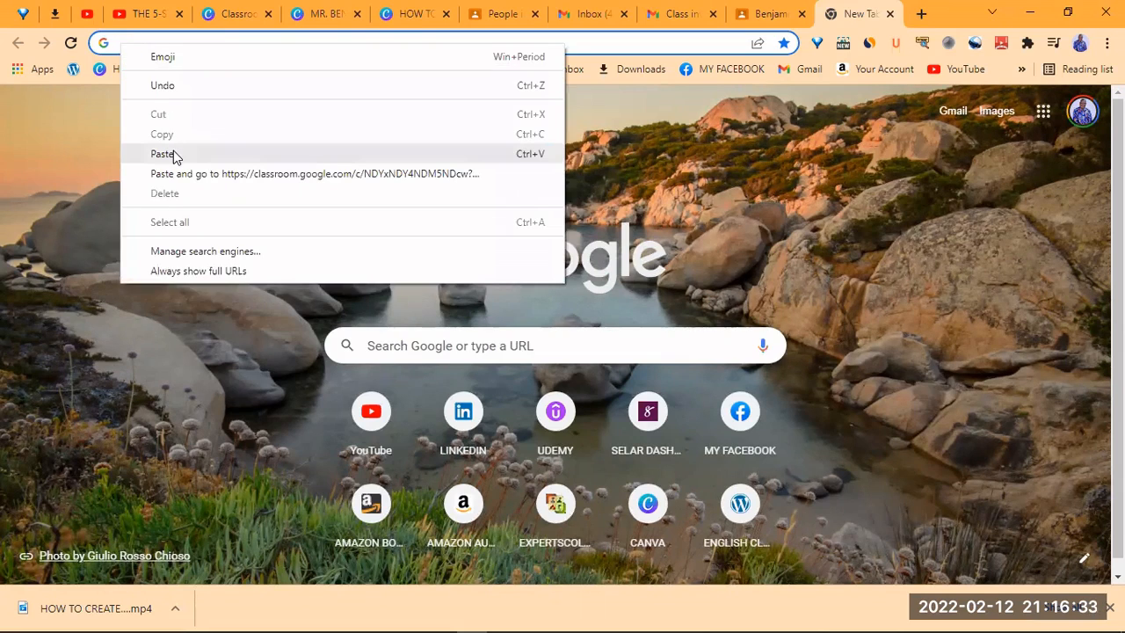
{"action": "key", "text": "Escape"}
{"action": "key", "text": "ctrl+v"}
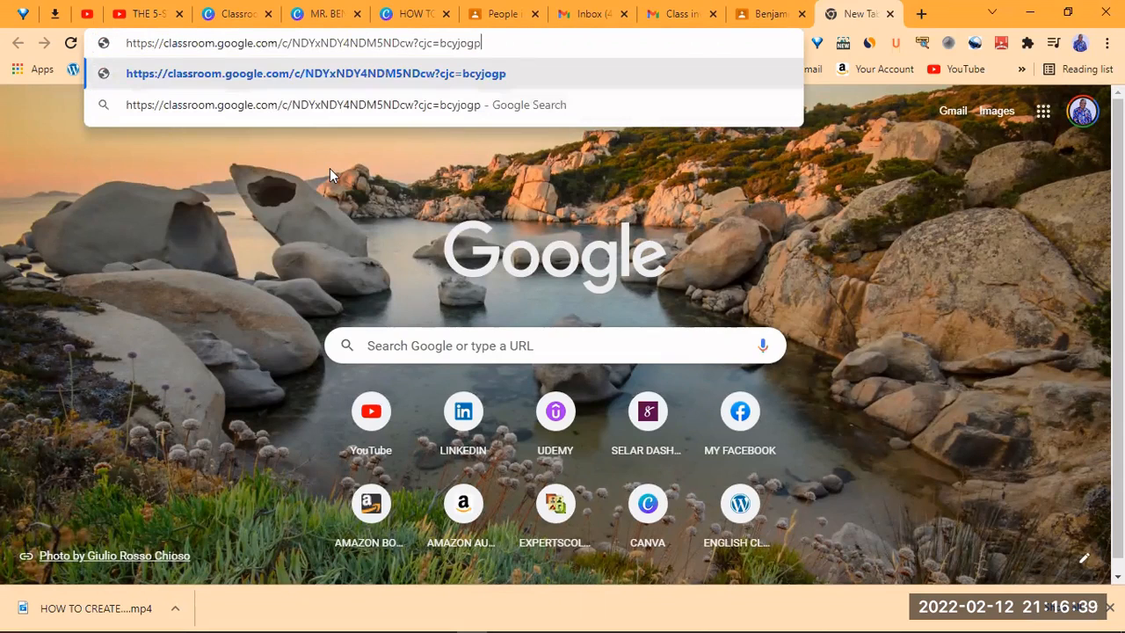
{"action": "key", "text": "Return"}
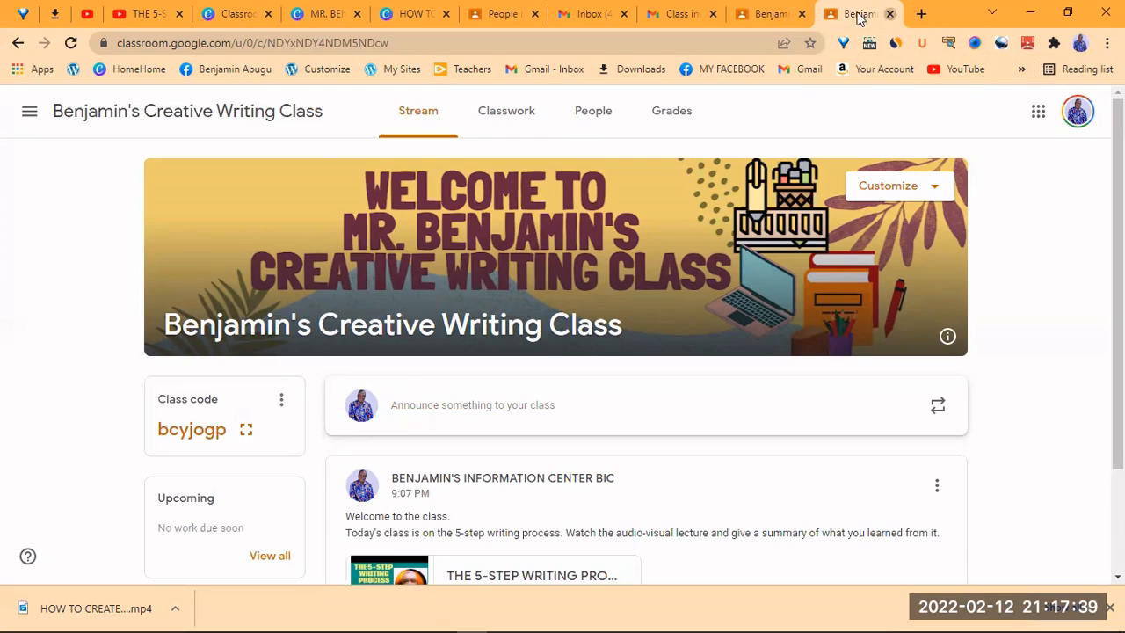
- Close the two duplicate class pages and return to the class's People list
{"action": "left_click", "coordinate": [889, 15]}
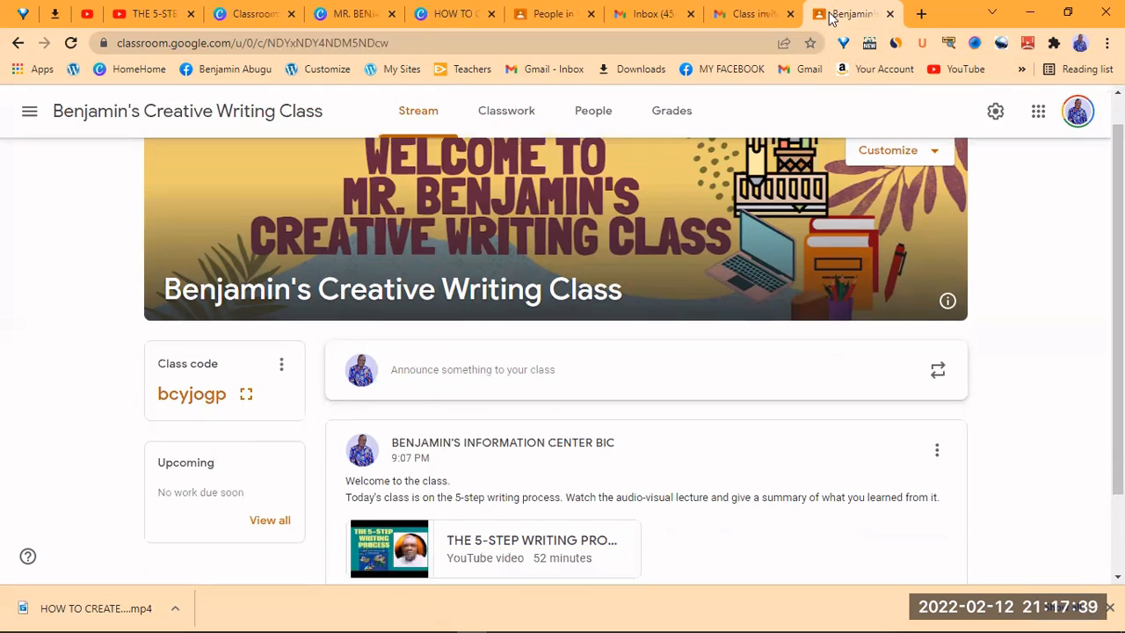
{"action": "left_click", "coordinate": [889, 14]}
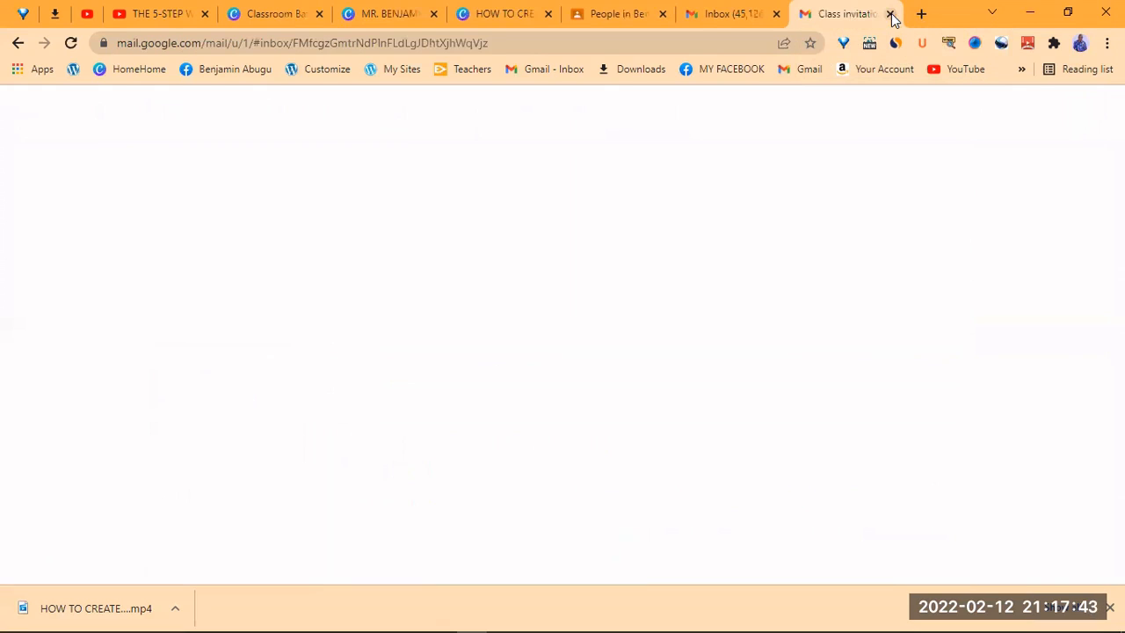
{"action": "left_click", "coordinate": [603, 11]}
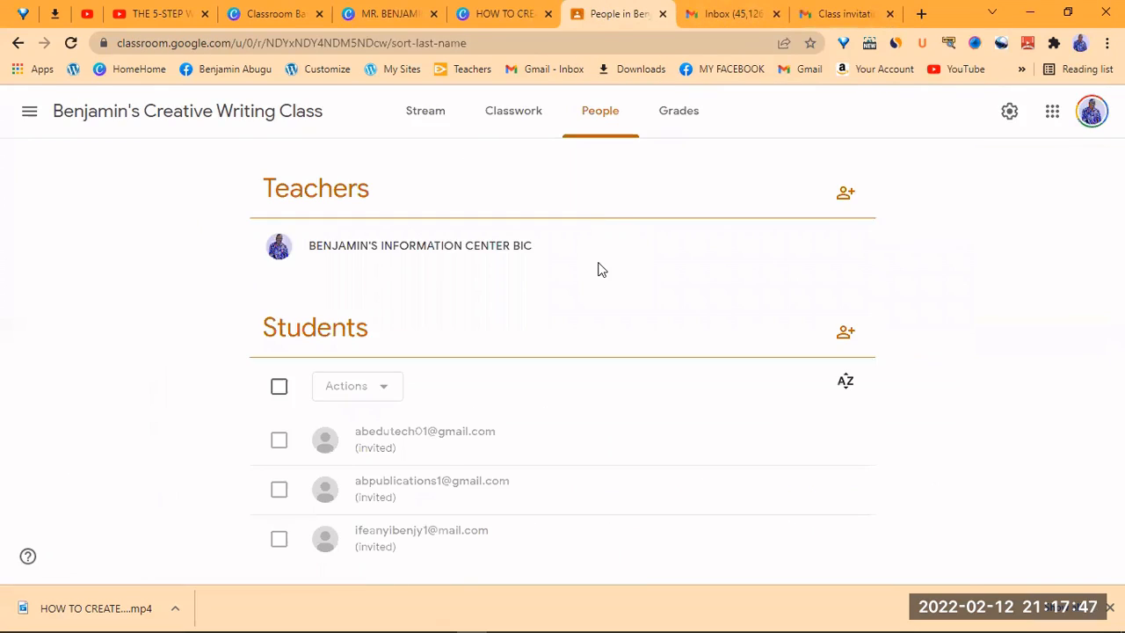
- Go to the class Stream, then open the To-do list of assignments
{"action": "left_click", "coordinate": [431, 120]}
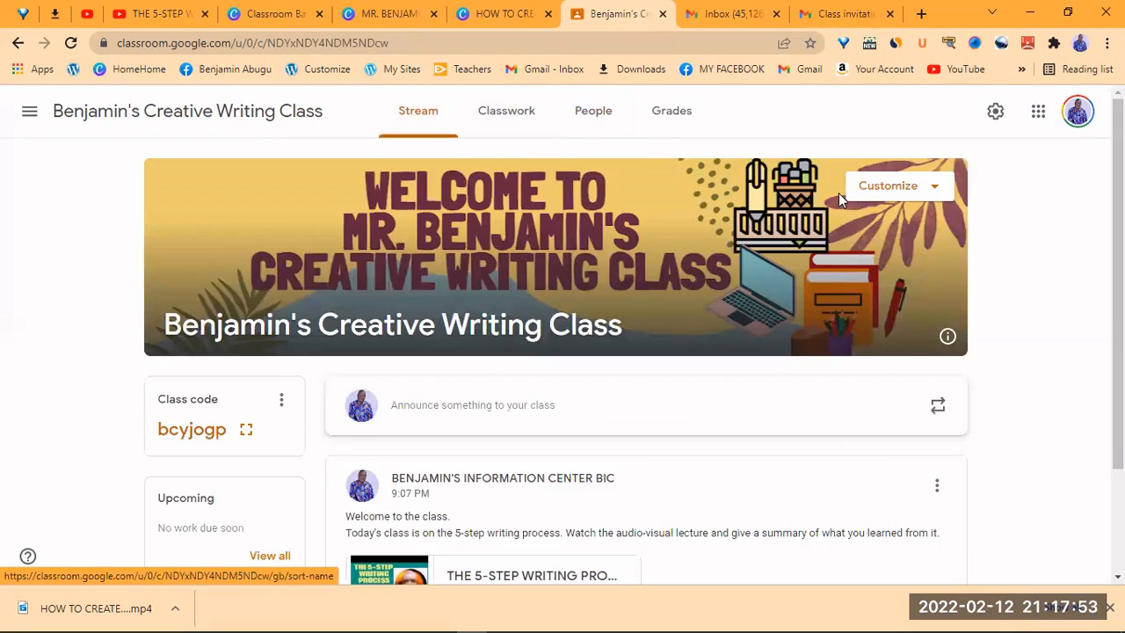
{"action": "scroll", "coordinate": [972, 247], "scroll_direction": "down", "scroll_amount": 1}
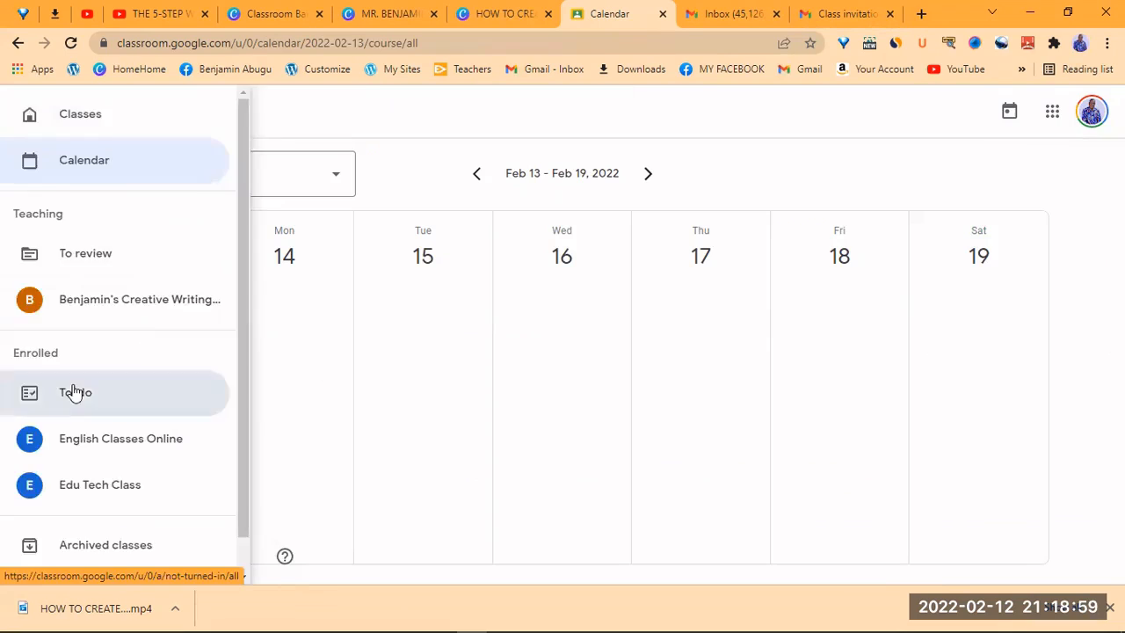
{"action": "left_click", "coordinate": [70, 392]}
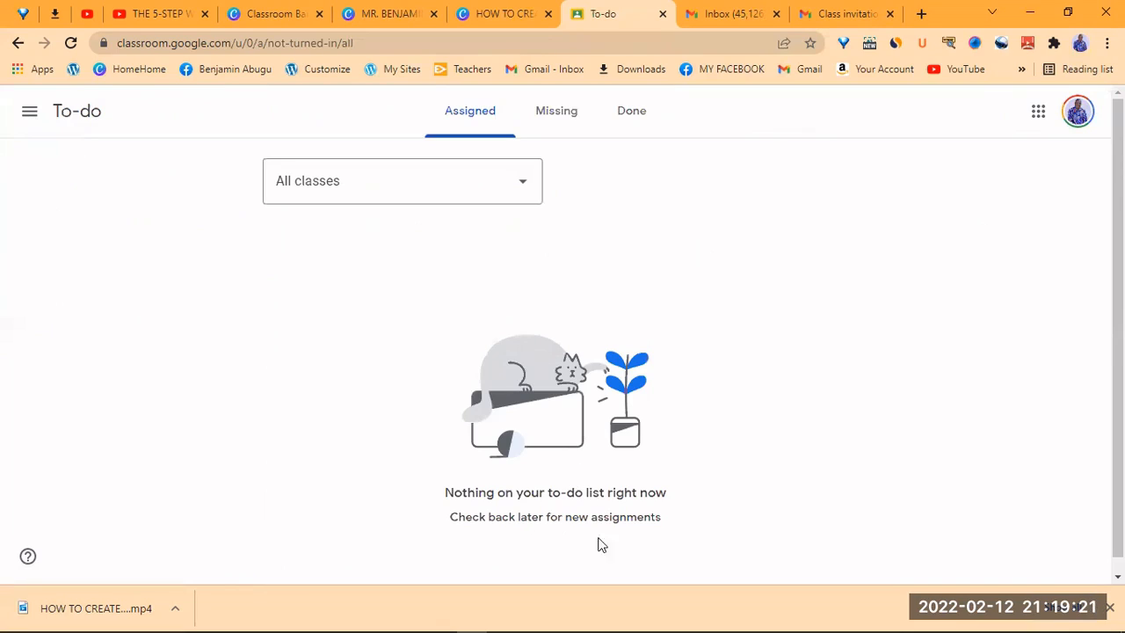
- View the empty Missing tab, then reopen Creative Writing from the Classes overview
{"action": "left_click", "coordinate": [557, 114]}
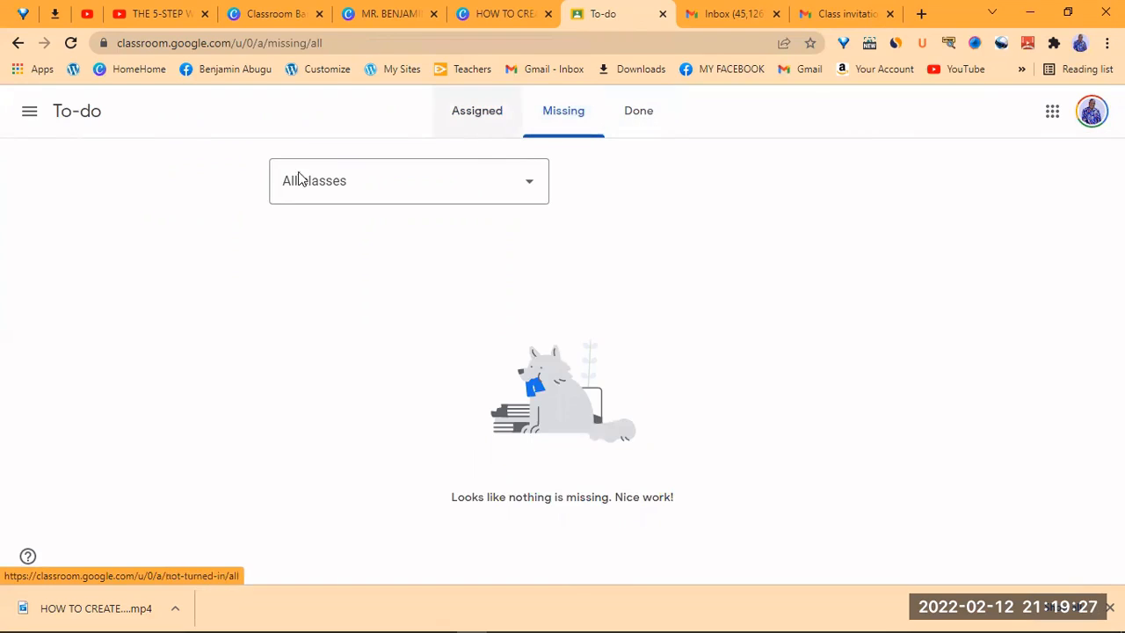
{"action": "left_click", "coordinate": [29, 115]}
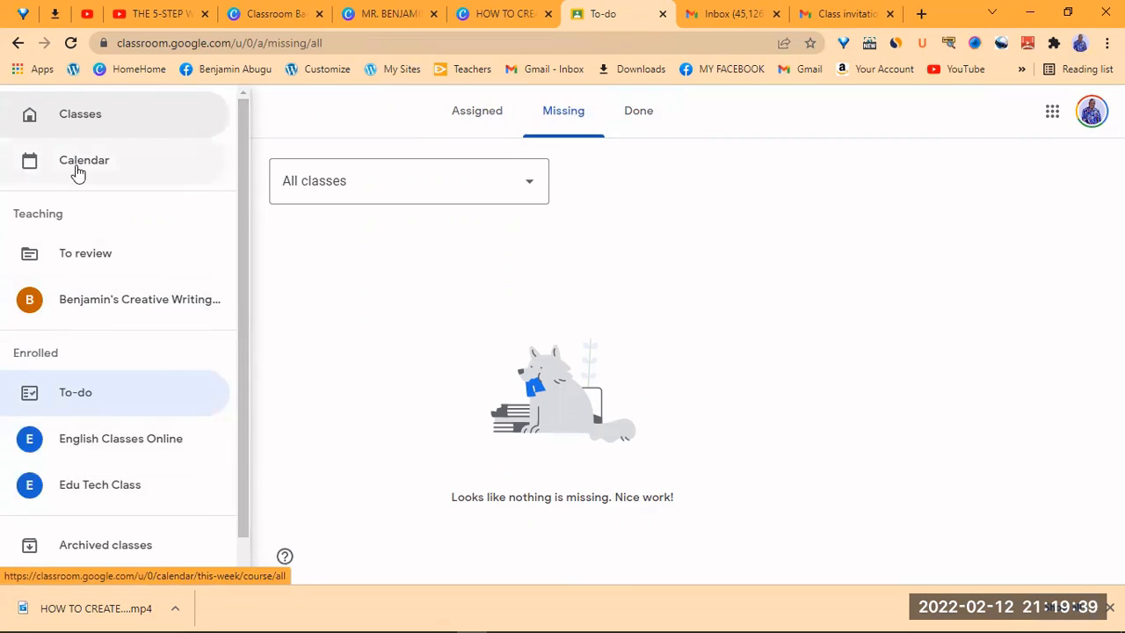
{"action": "left_click", "coordinate": [88, 116]}
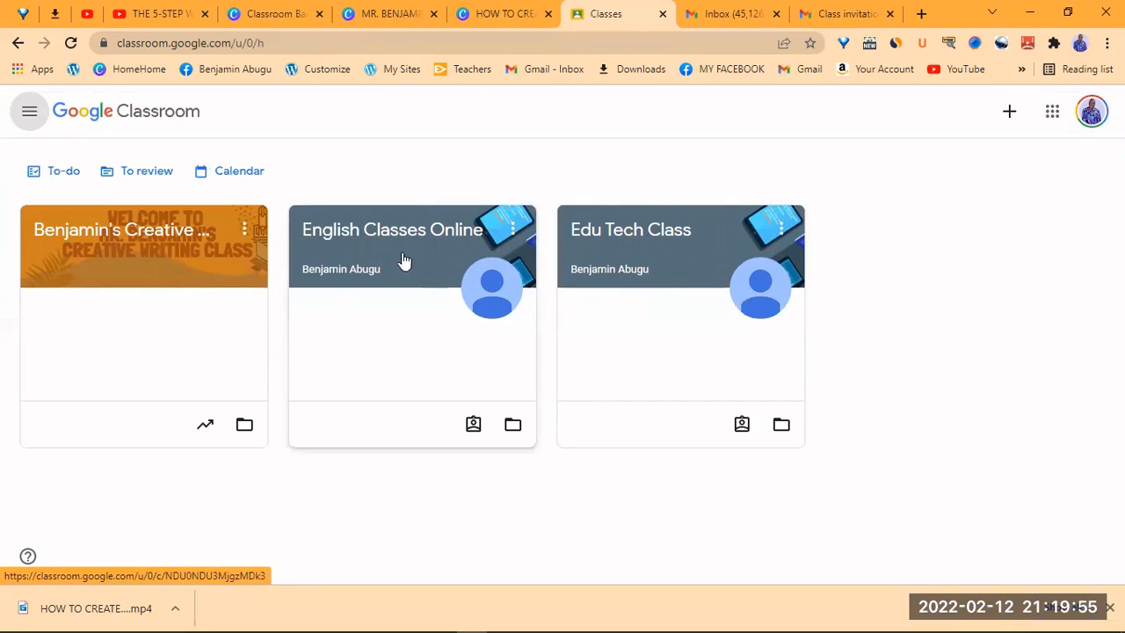
{"action": "left_click", "coordinate": [150, 233]}
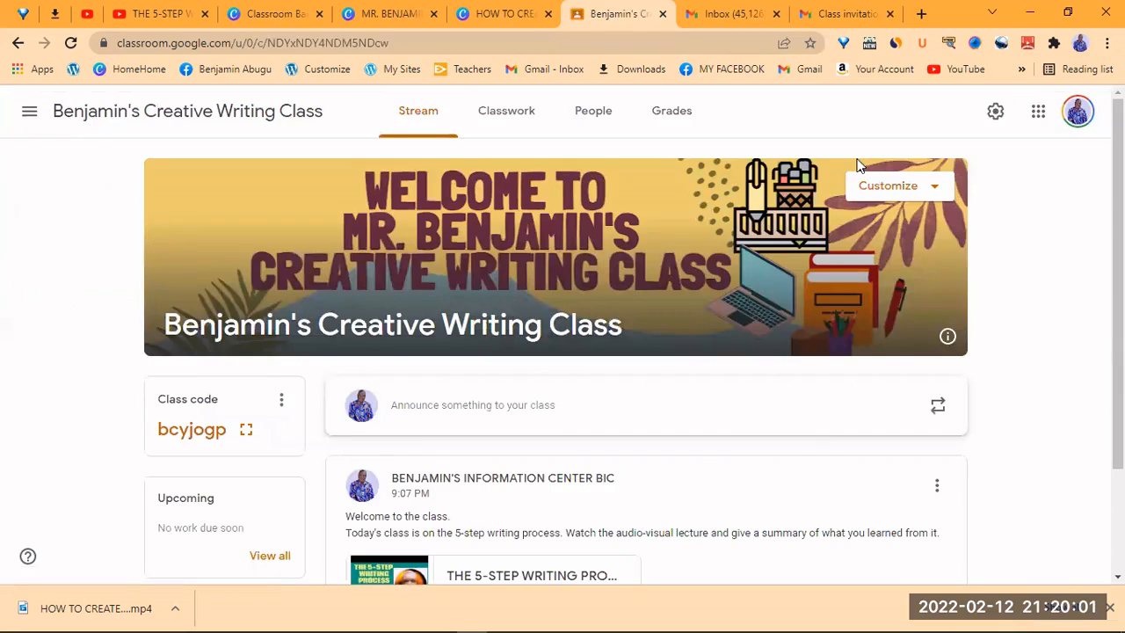
- View the Creative Writing Grades page, then open Class settings via the gear icon
{"action": "left_click", "coordinate": [670, 114]}
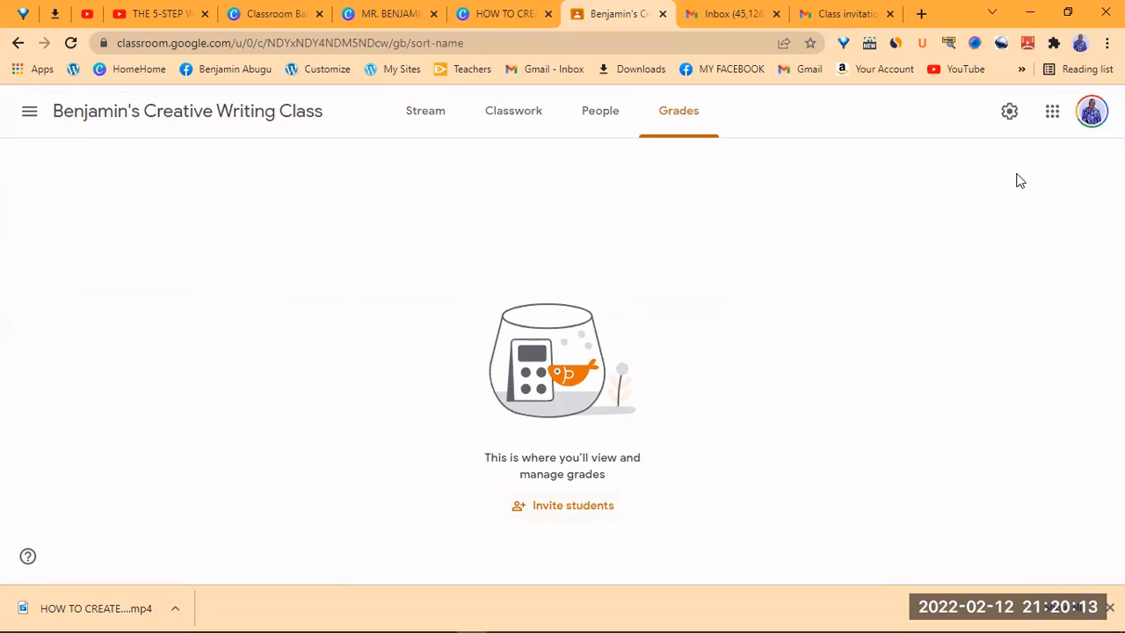
{"action": "left_click", "coordinate": [1009, 117]}
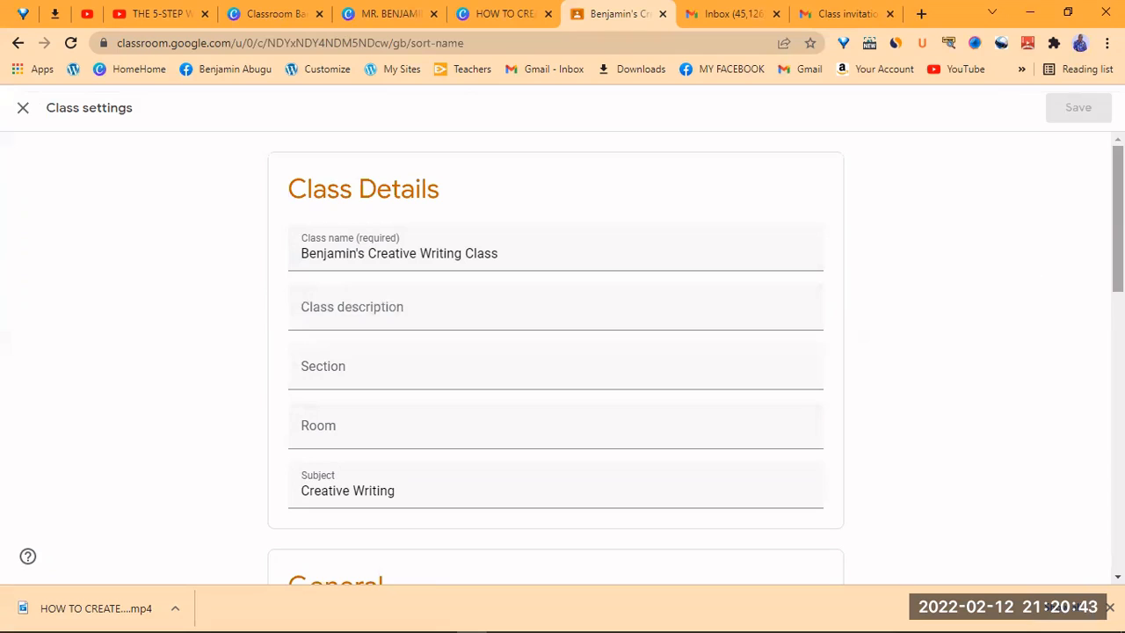
- Set Stream to 'Only teachers can post or comment' and review Meet link and Grading sections
{"action": "scroll", "coordinate": [1118, 219], "scroll_direction": "down", "scroll_amount": 2}
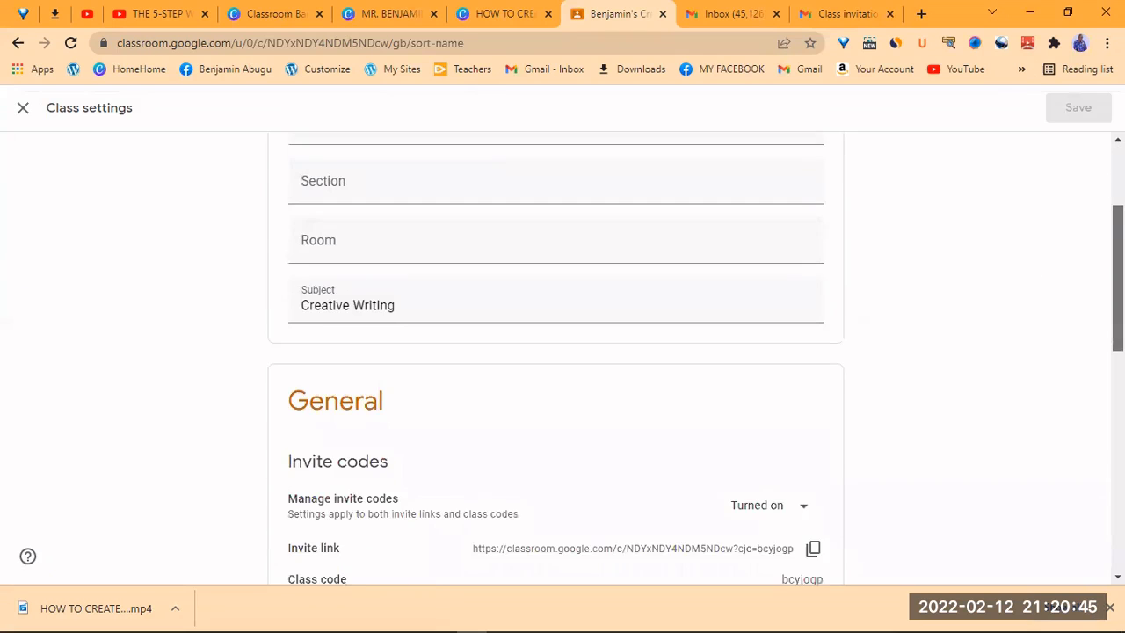
{"action": "scroll", "coordinate": [1094, 370], "scroll_direction": "down", "scroll_amount": 3}
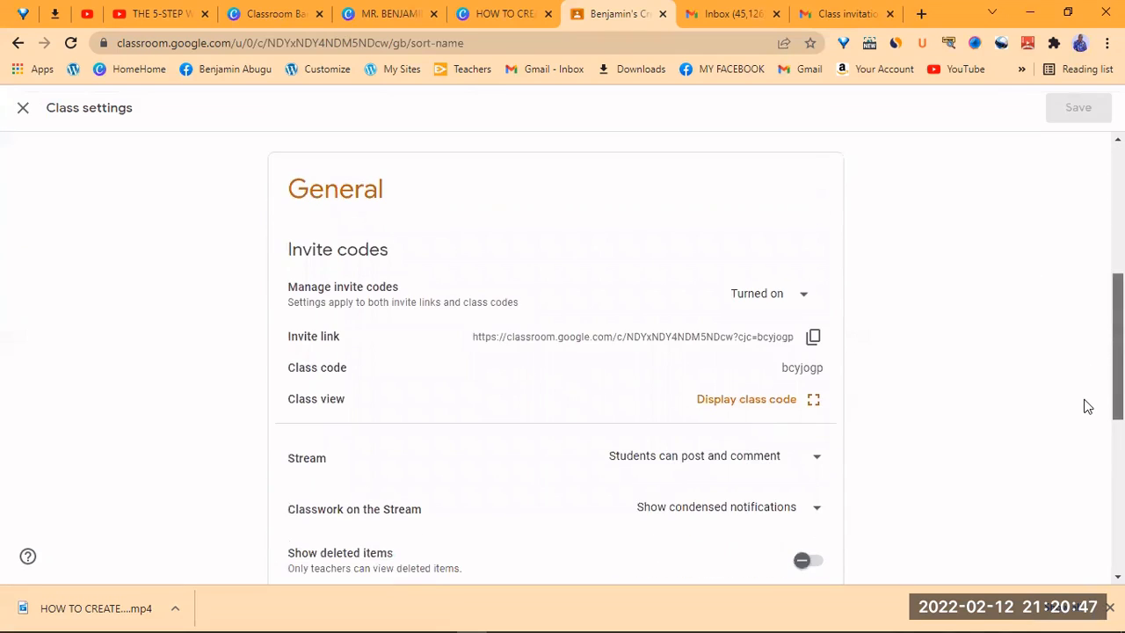
{"action": "scroll", "coordinate": [1088, 406], "scroll_direction": "down", "scroll_amount": 1}
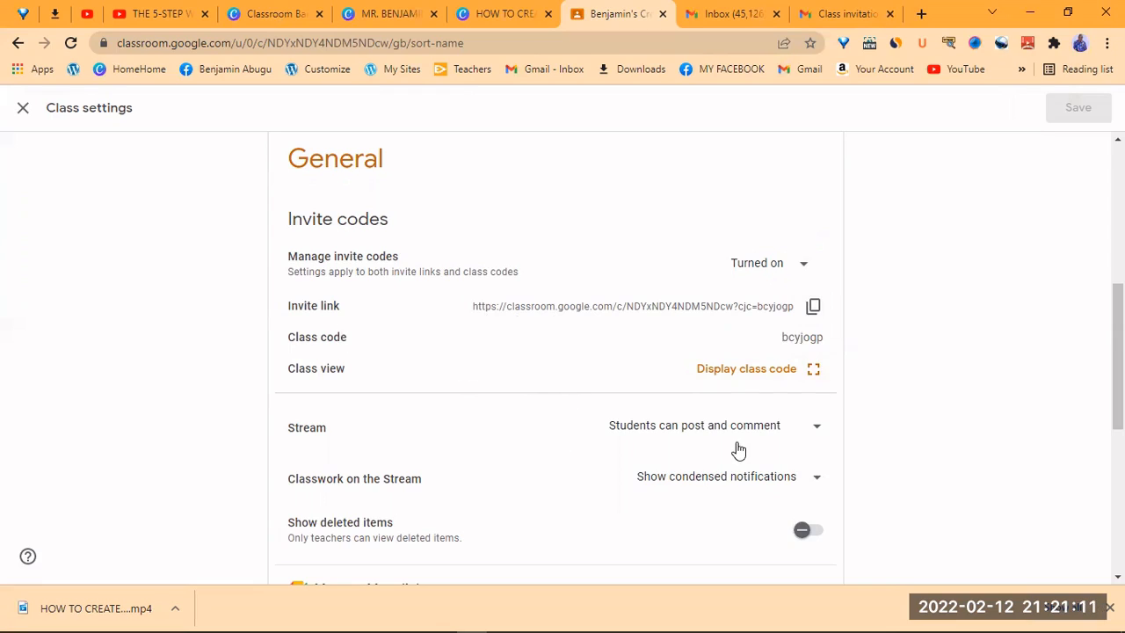
{"action": "left_click", "coordinate": [815, 433]}
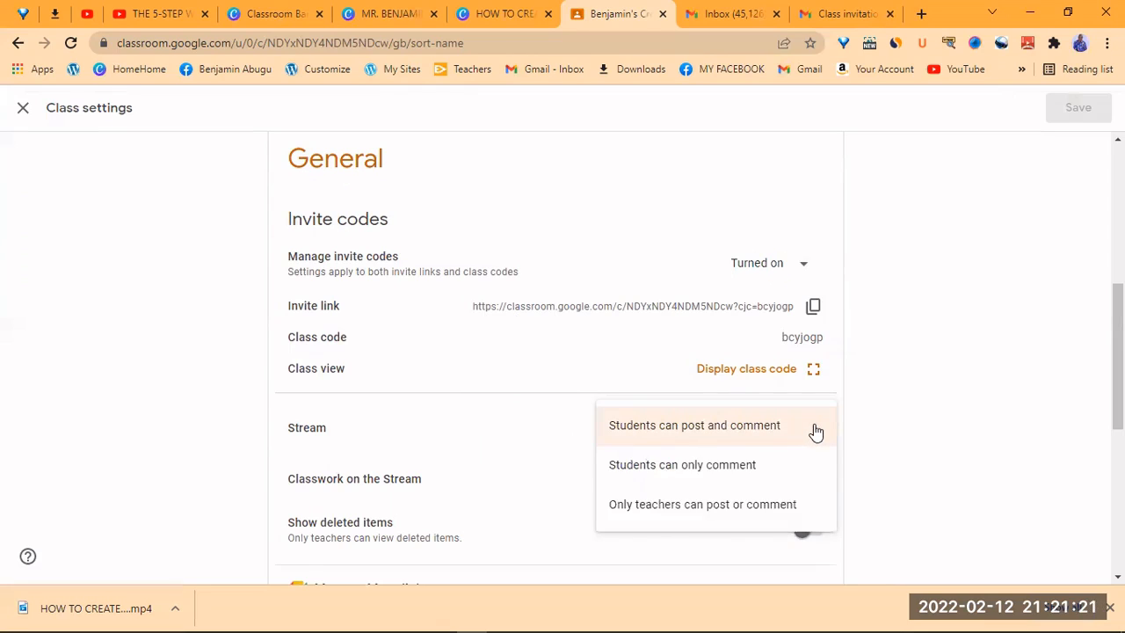
{"action": "left_click", "coordinate": [749, 507]}
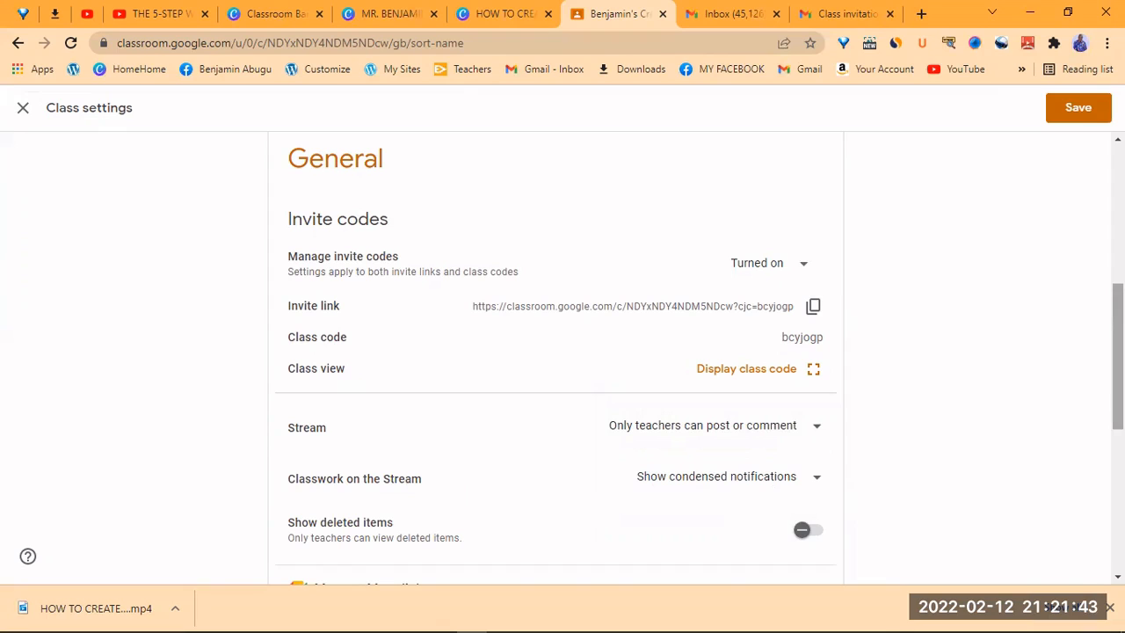
{"action": "scroll", "coordinate": [1040, 423], "scroll_direction": "down", "scroll_amount": 2}
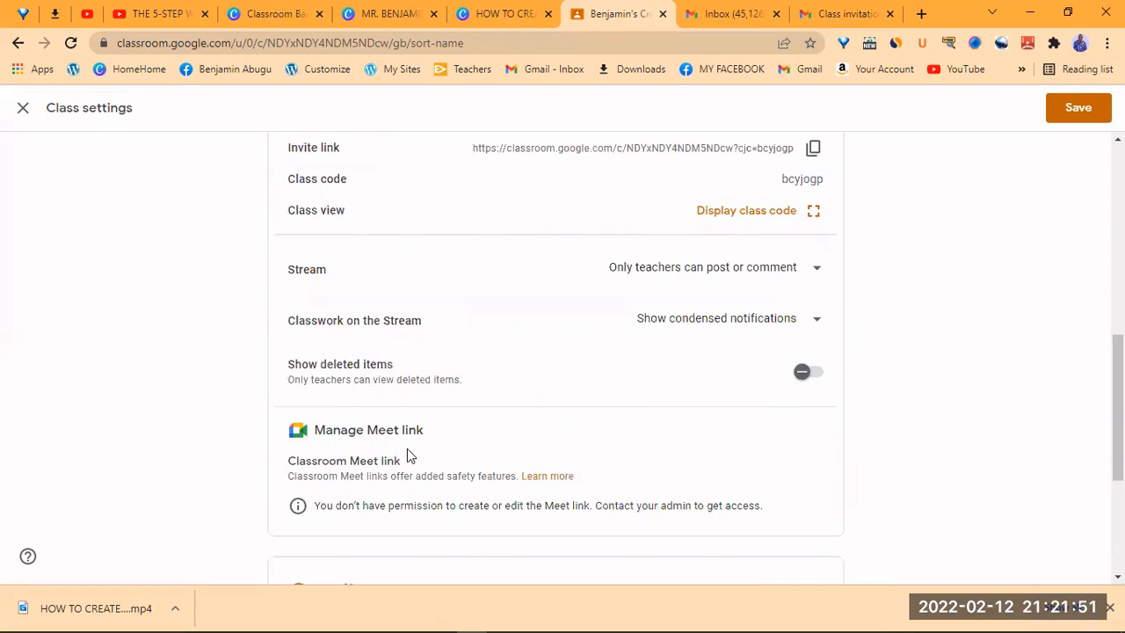
{"action": "left_click_drag", "start_coordinate": [1118, 404], "coordinate": [1118, 497]}
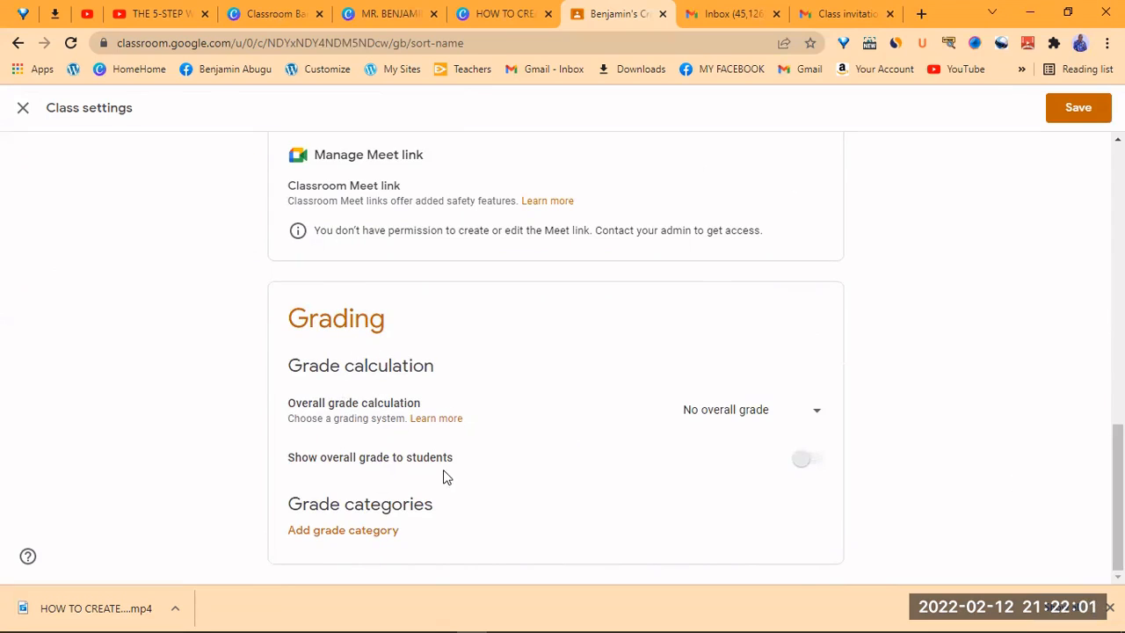
{"action": "scroll", "coordinate": [556, 351], "scroll_direction": "up", "scroll_amount": 10}
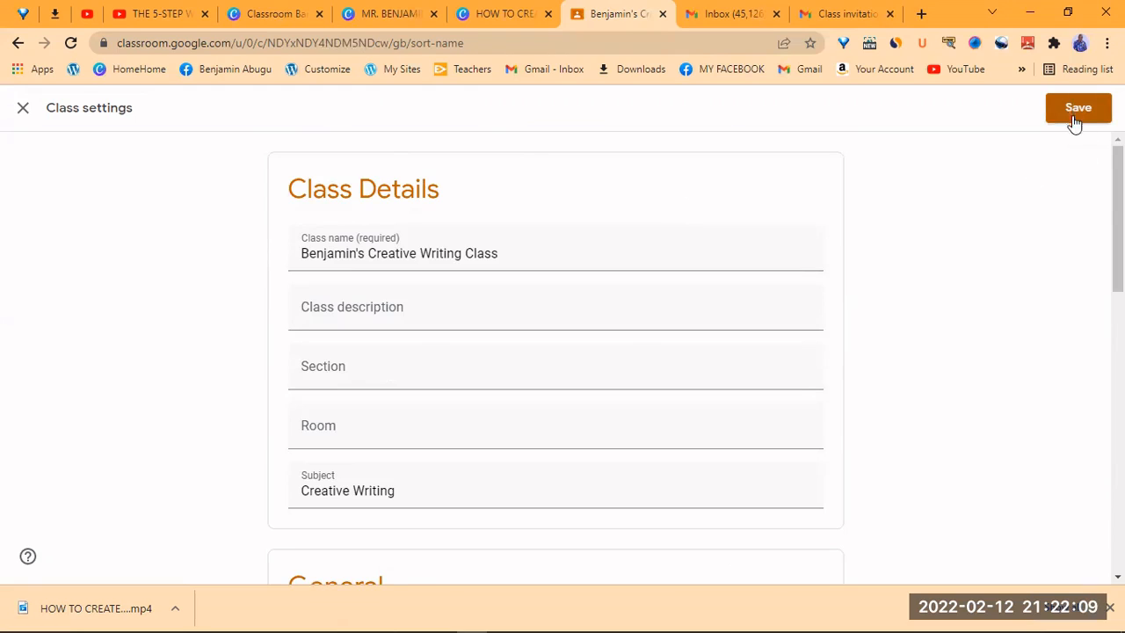
- Close Class settings, discarding the stream permission change, and return to the Creative Writing Stream
{"action": "left_click", "coordinate": [22, 110]}
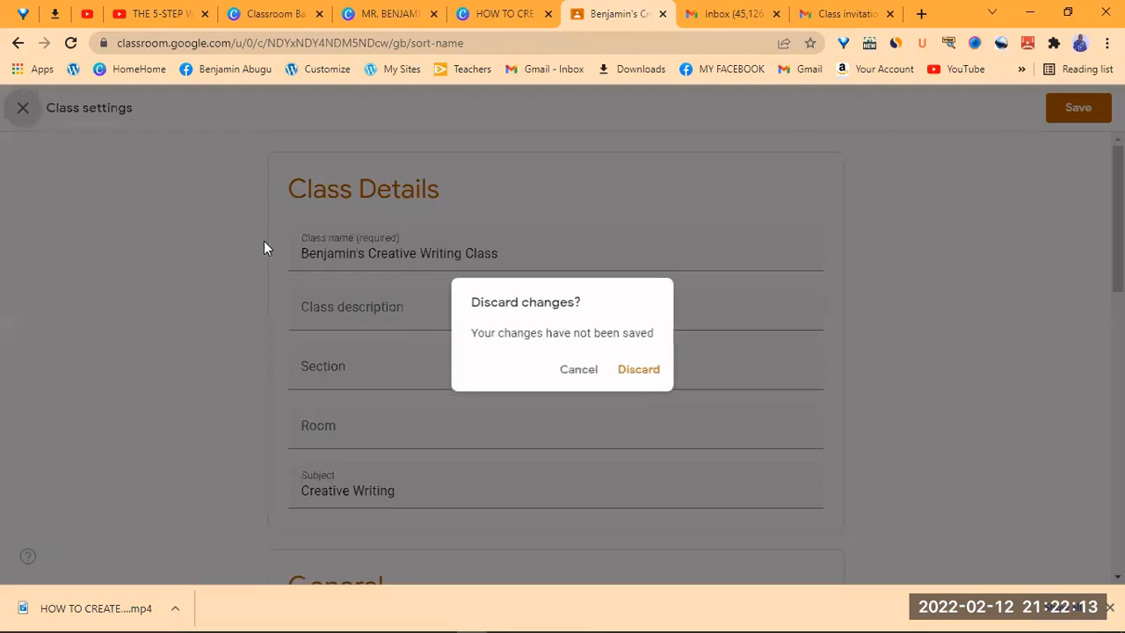
{"action": "left_click", "coordinate": [637, 373]}
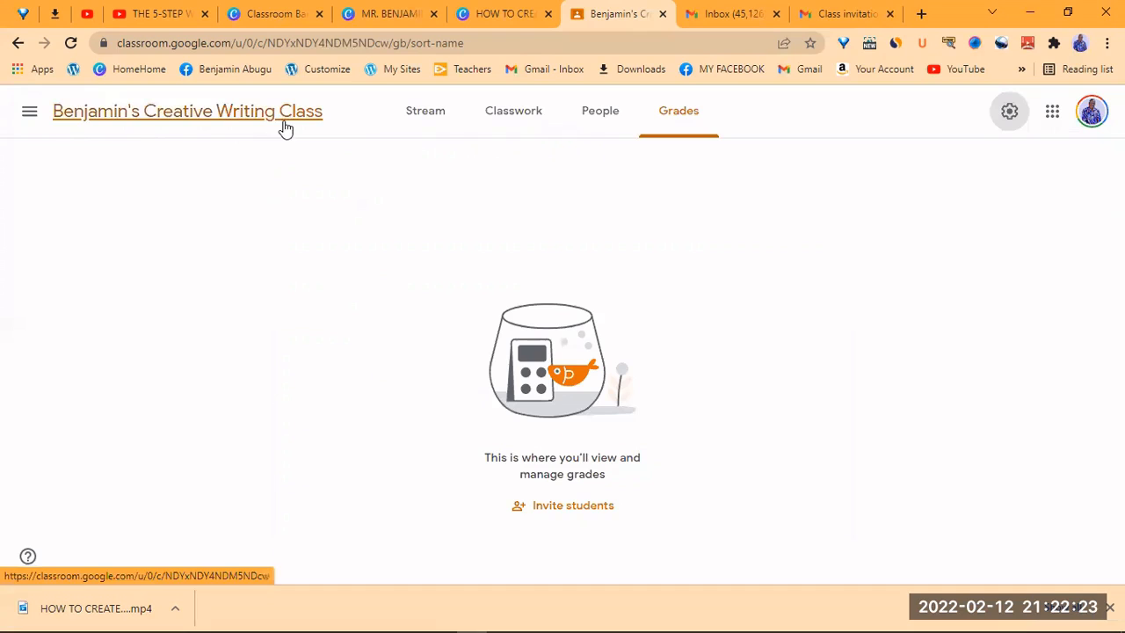
{"action": "left_click", "coordinate": [245, 117]}
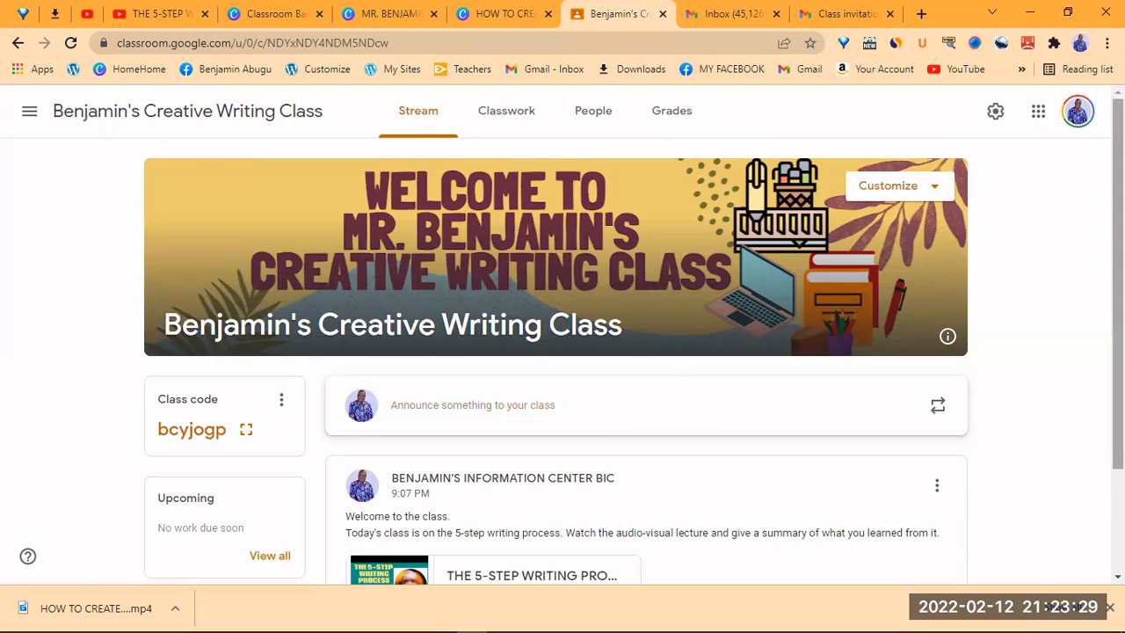
{"action": "scroll", "coordinate": [1118, 352], "scroll_direction": "down", "scroll_amount": 2}
{"action": "scroll", "coordinate": [1118, 351], "scroll_direction": "up", "scroll_amount": 2}
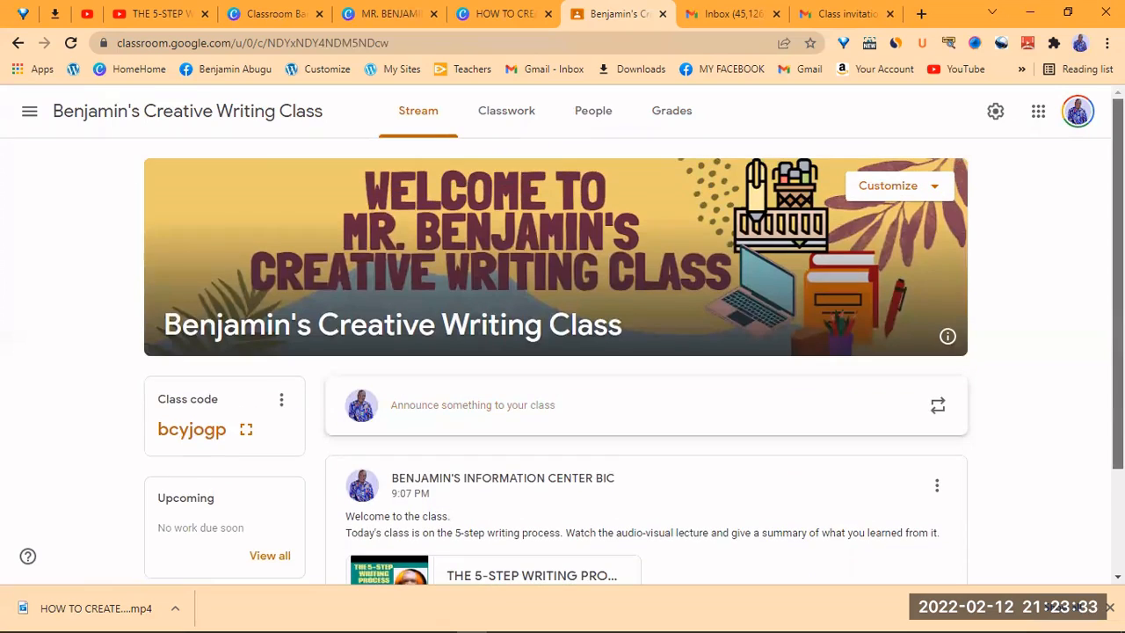